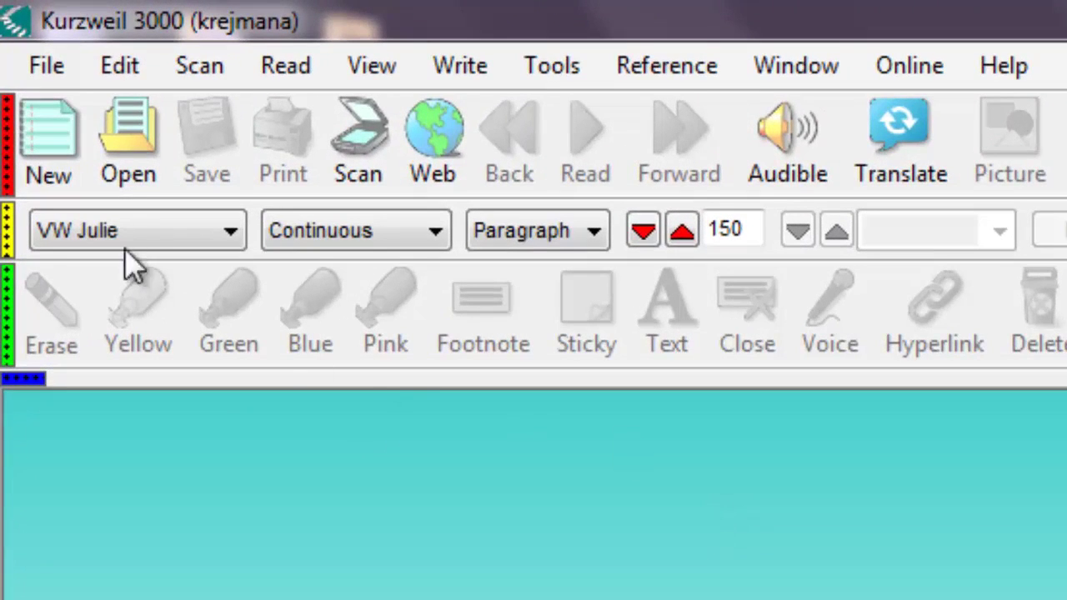
Open the sensory-article Word document from the Desktop folder
{"action": "left_click", "coordinate": [113, 170]}
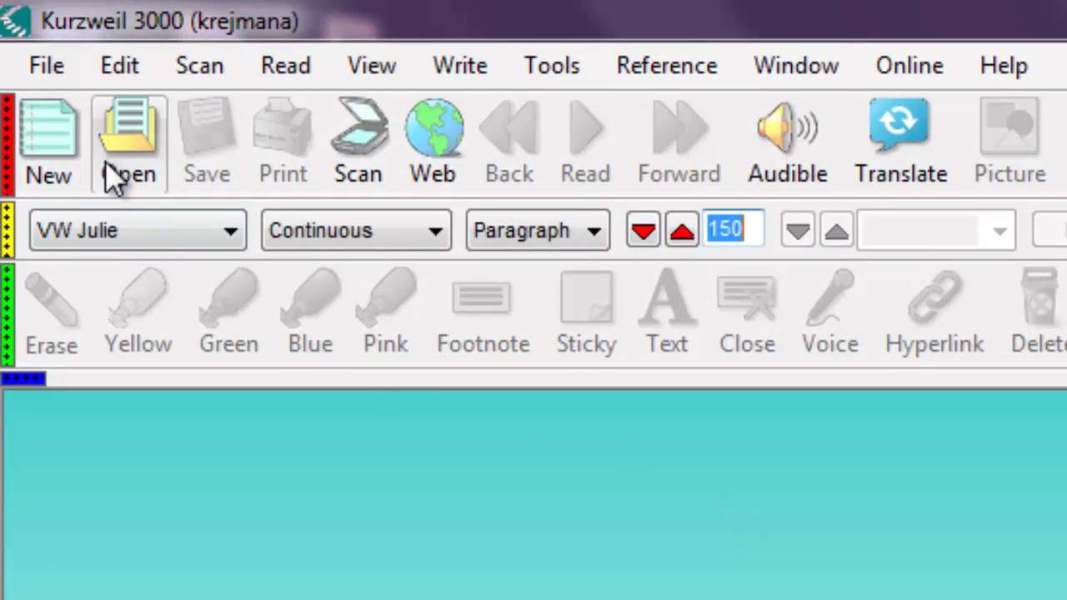
{"action": "left_click", "coordinate": [125, 175]}
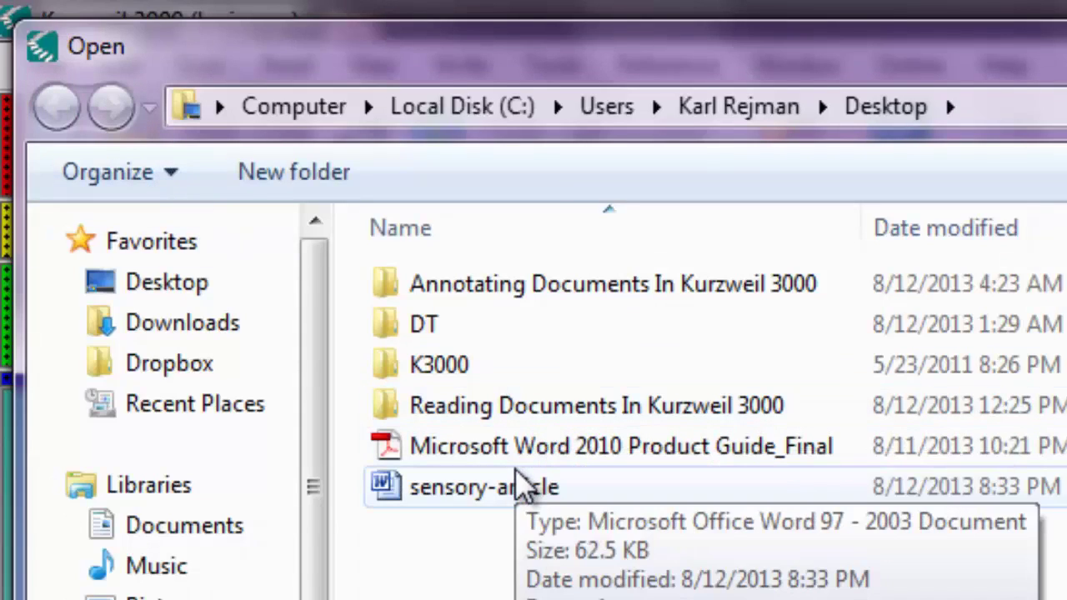
{"action": "left_click", "coordinate": [521, 485]}
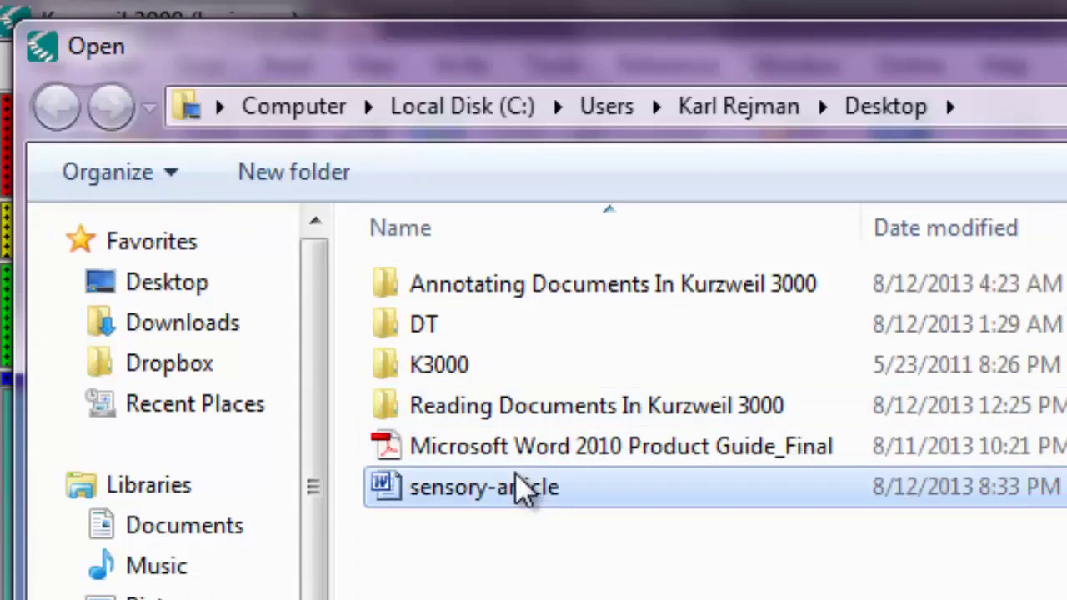
{"action": "double_click", "coordinate": [483, 487]}
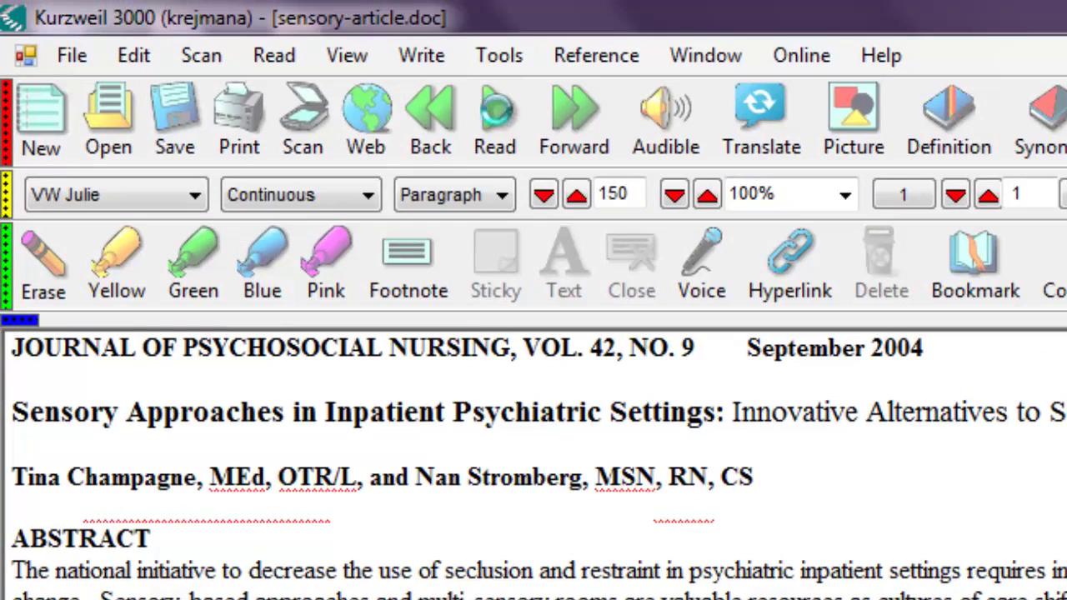
Have the article read aloud from its title, pause the reading, and close the document
{"action": "left_click", "coordinate": [496, 113]}
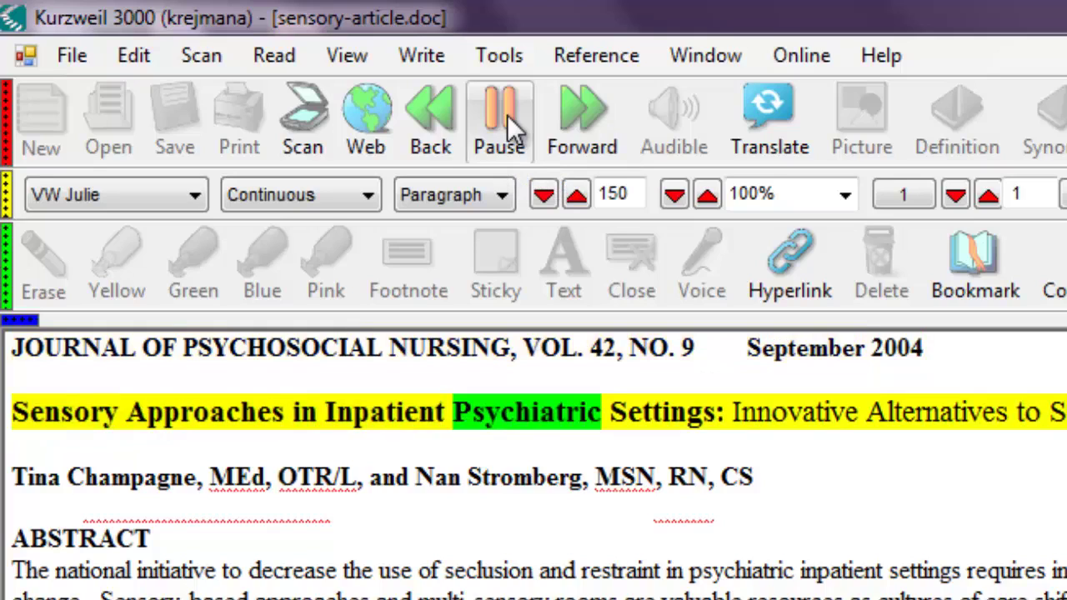
{"action": "left_click", "coordinate": [507, 114]}
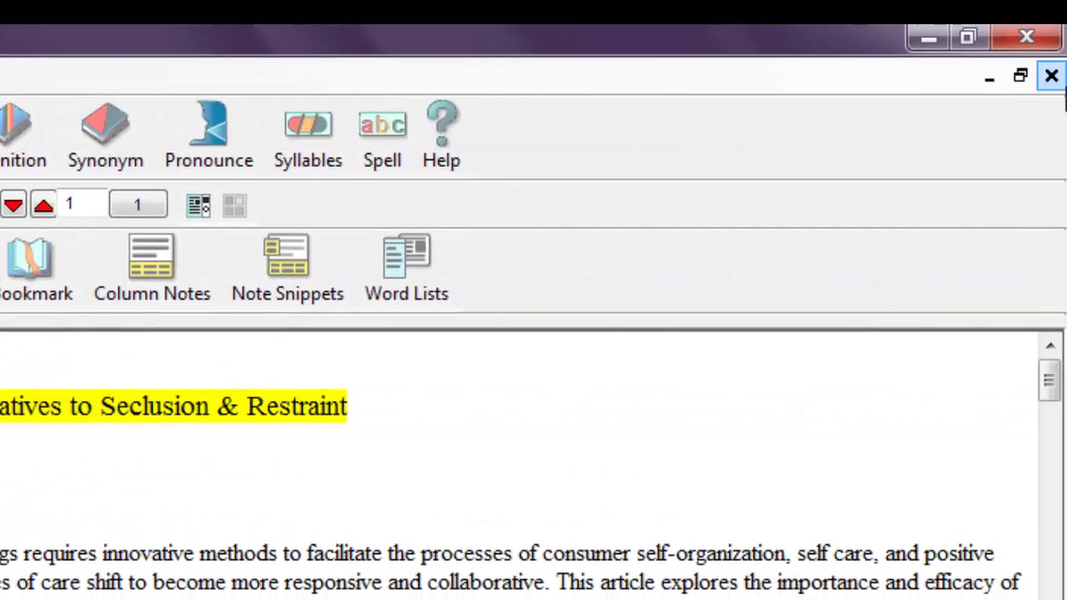
{"action": "left_click", "coordinate": [1051, 75]}
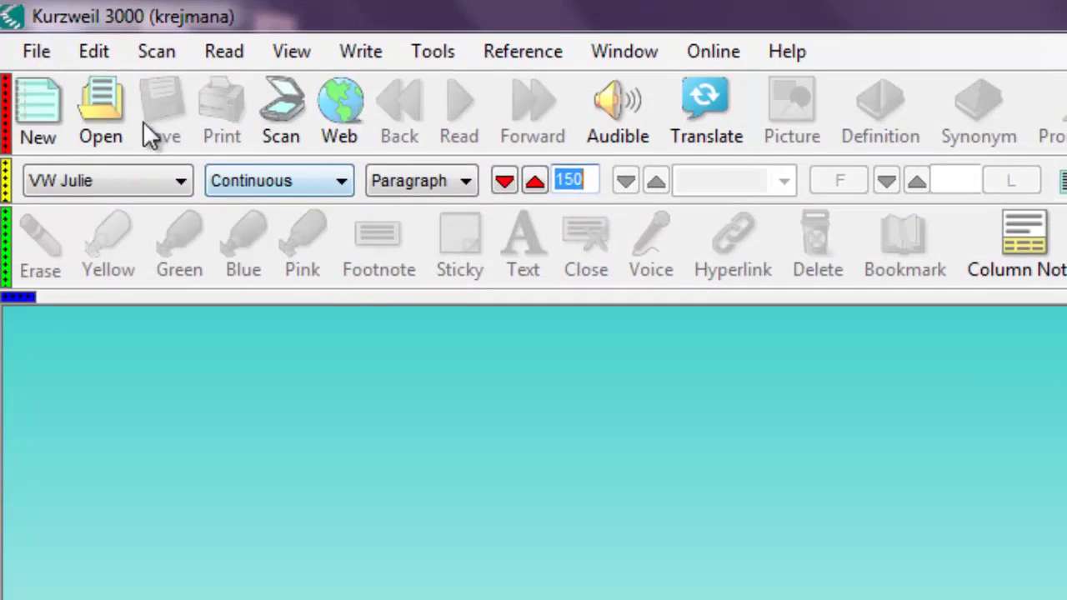
Open the Microsoft Word 2010 Product Guide_Final PDF from the Desktop, limiting recognition to pages 1 to 10
{"action": "left_click", "coordinate": [106, 113]}
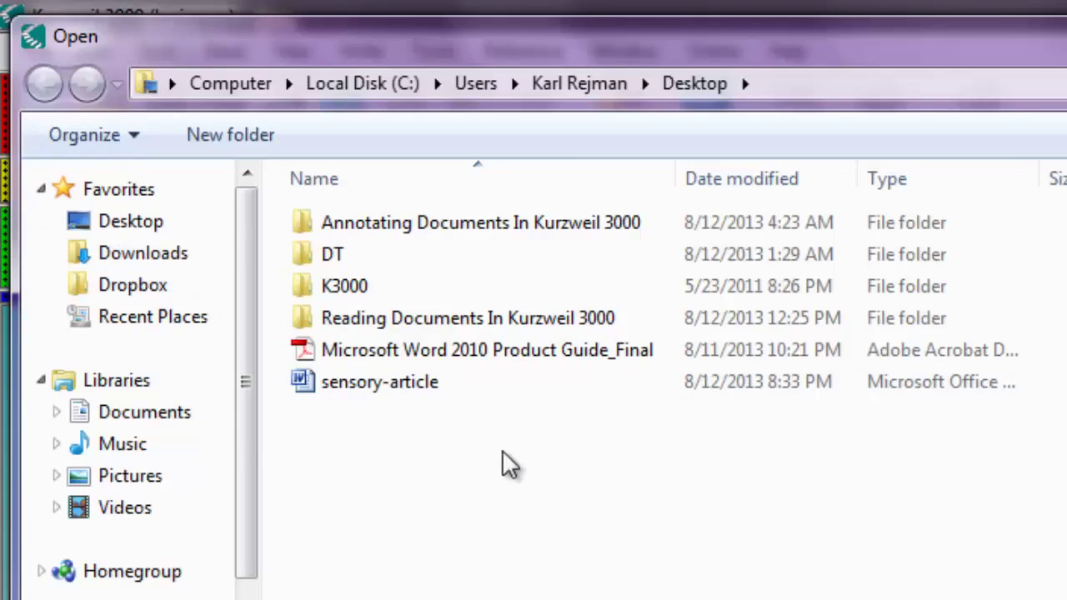
{"action": "left_click", "coordinate": [467, 352]}
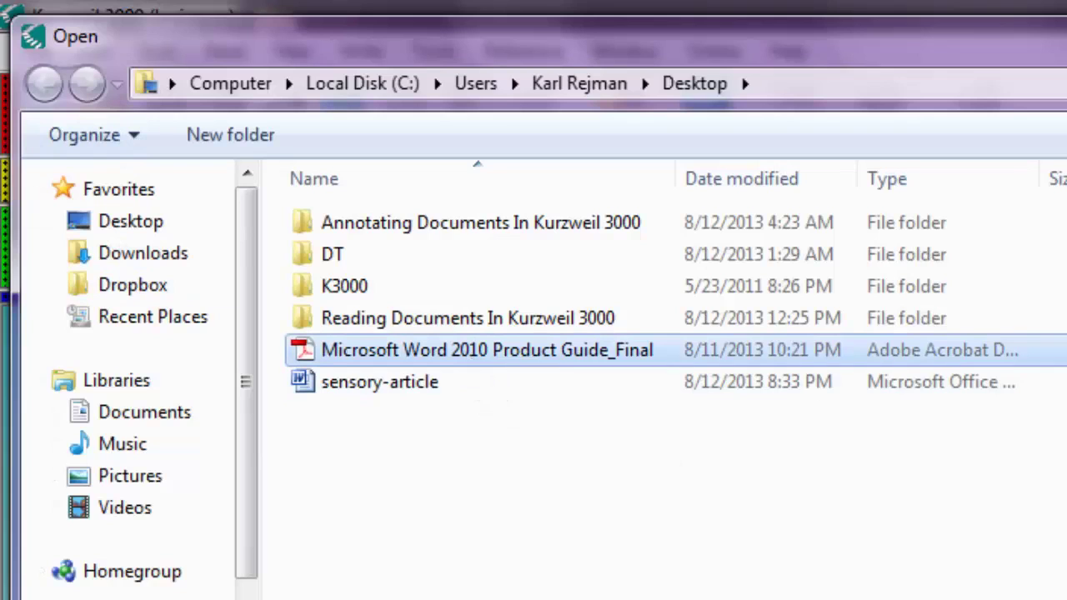
{"action": "key", "text": "Return"}
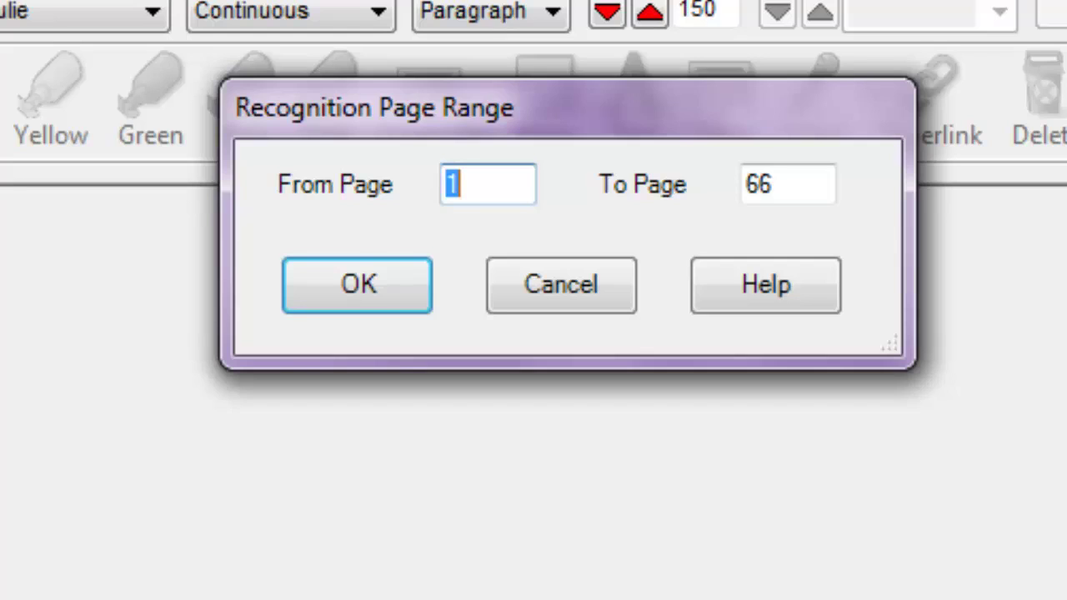
{"action": "double_click", "coordinate": [809, 190]}
{"action": "type", "text": "10"}
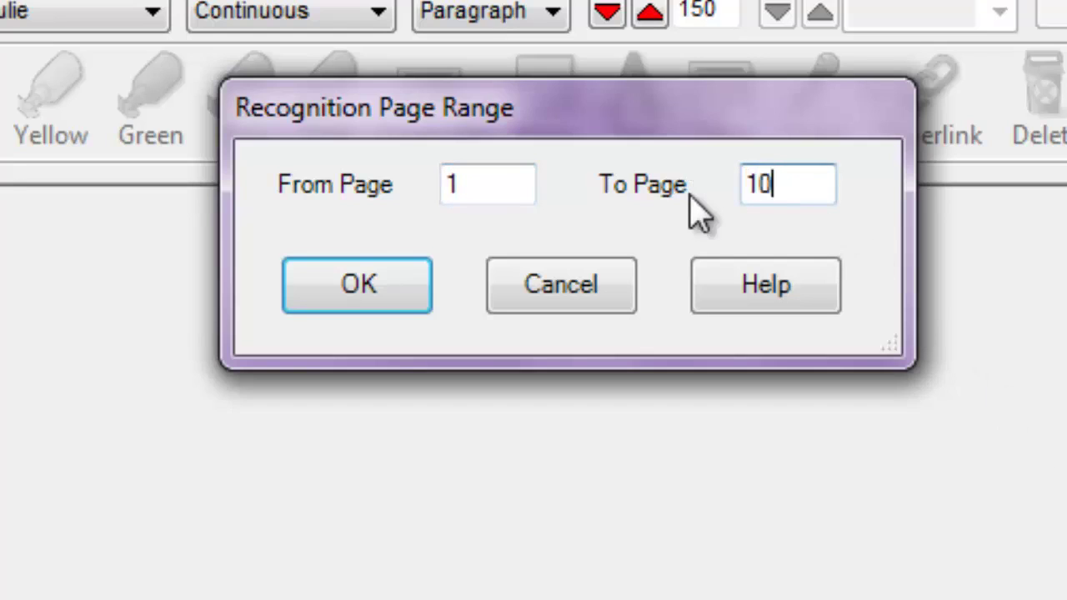
{"action": "left_click", "coordinate": [322, 288]}
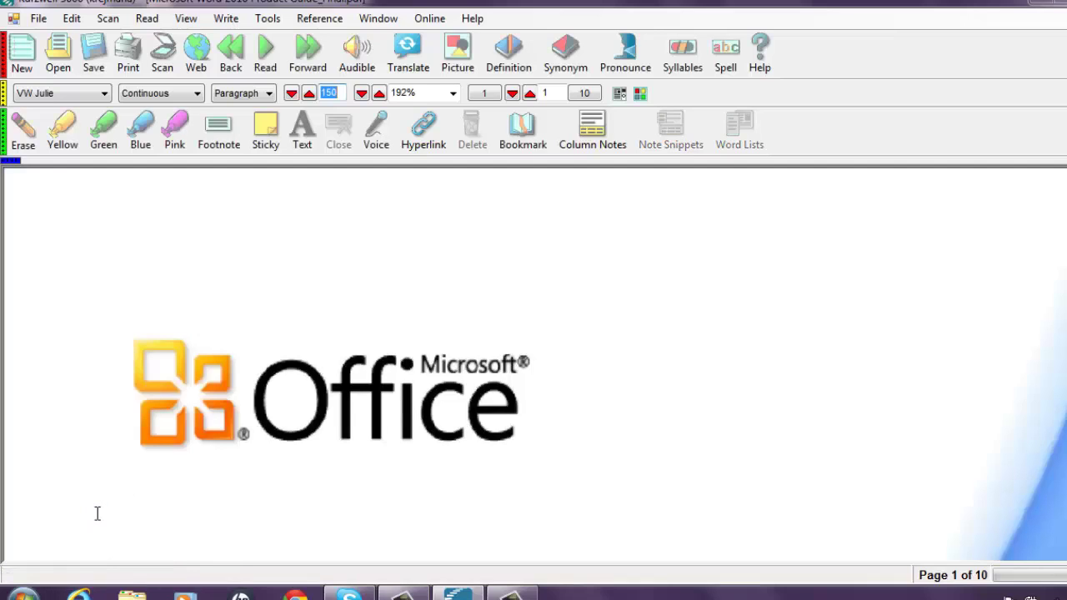
Go through the product guide page by page up to page 10 to examine the recognized pages
{"action": "key", "text": "Page_Down"}
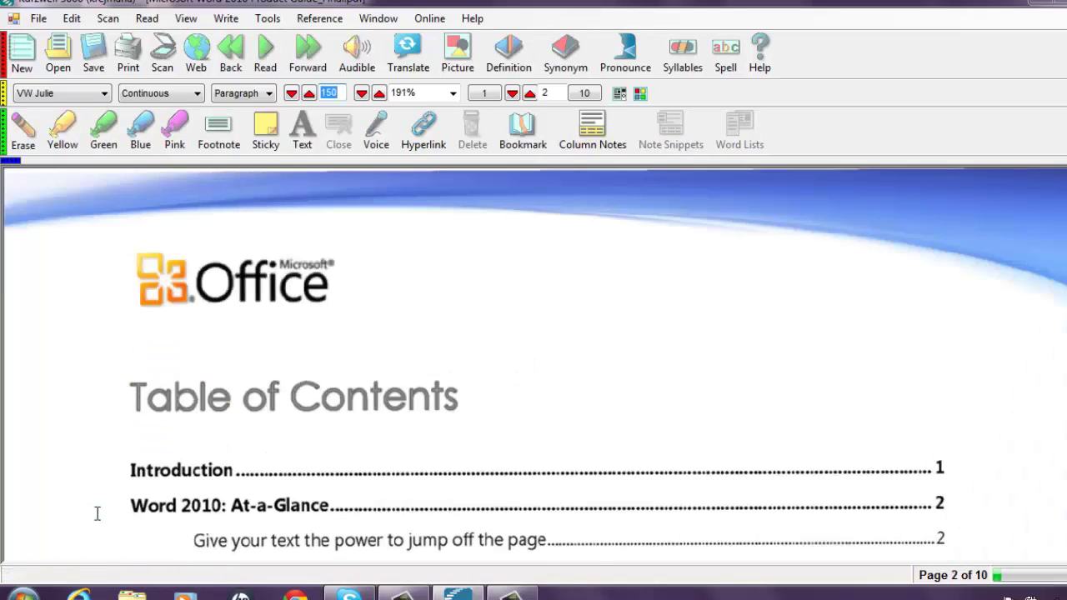
{"action": "key", "text": "Page_Down"}
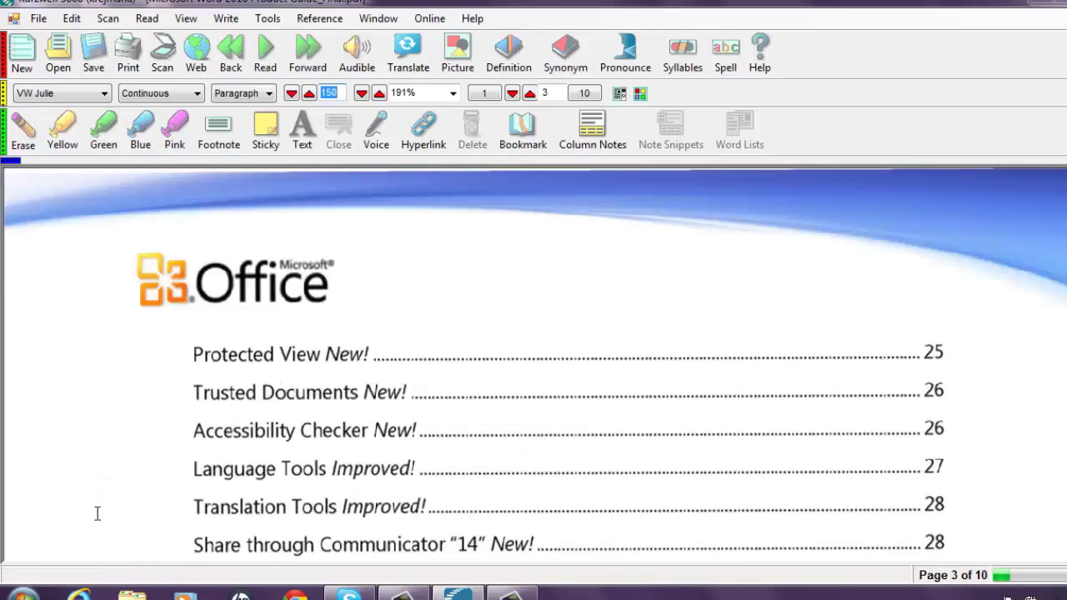
{"action": "key", "text": "Page_Down"}
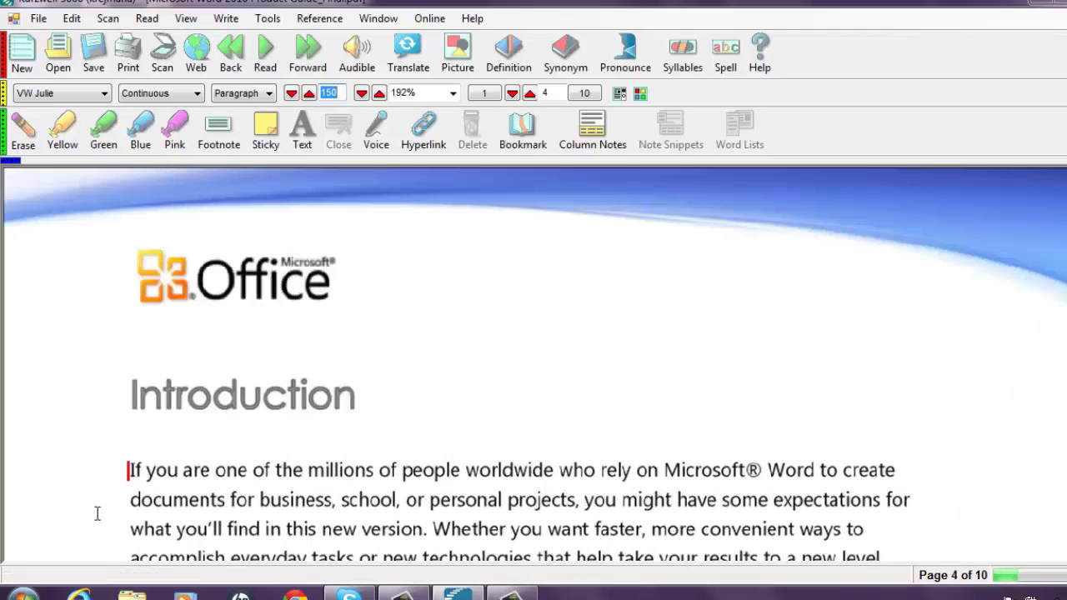
{"action": "key", "text": "Page_Down"}
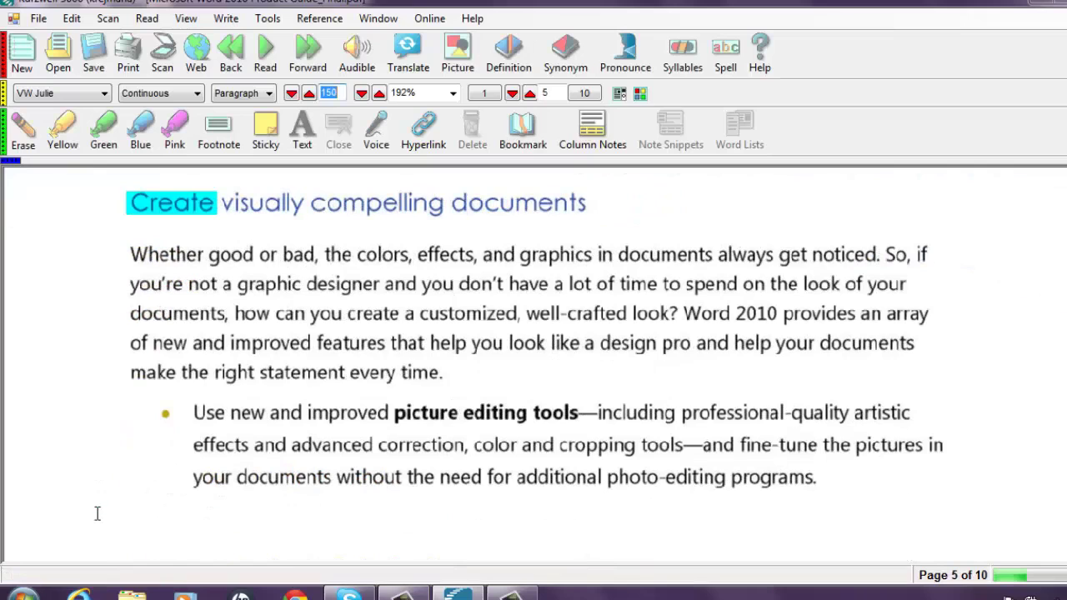
{"action": "key", "text": "Page_Down"}
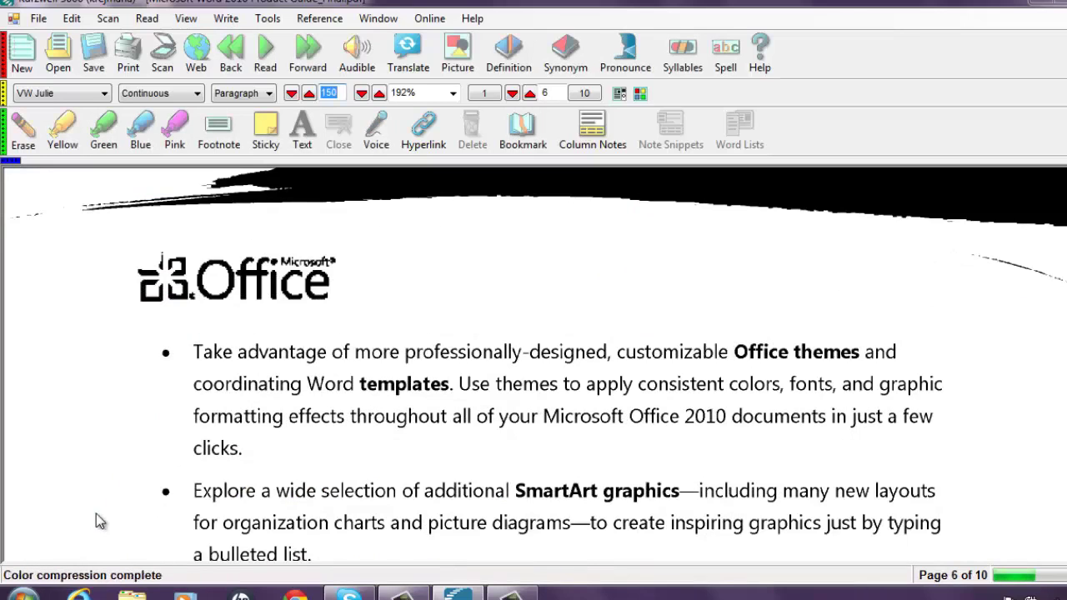
{"action": "key", "text": "Page_Down"}
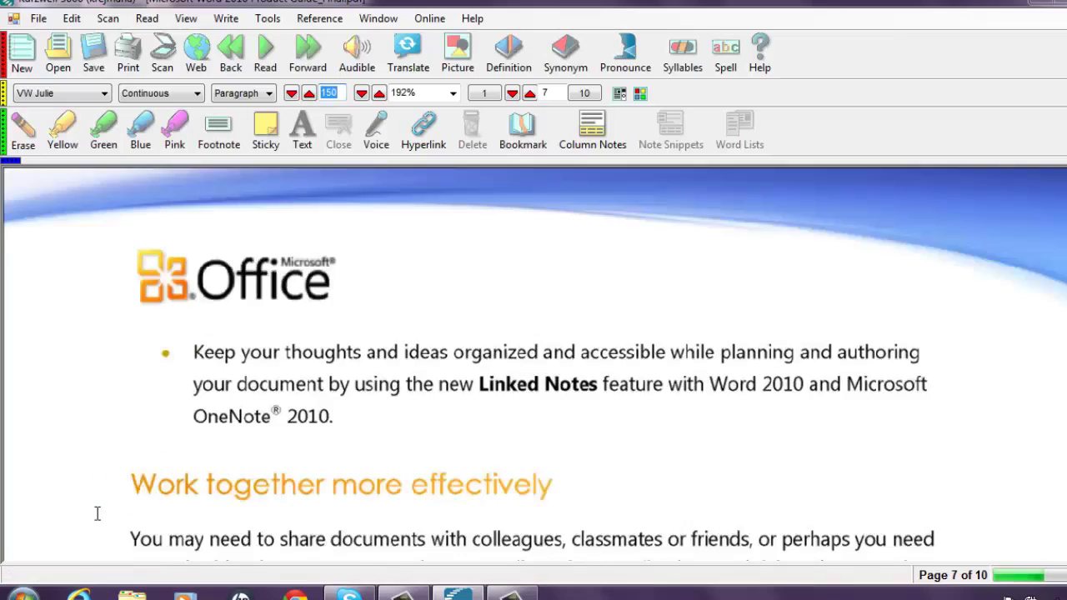
{"action": "scroll", "coordinate": [96, 513], "scroll_direction": "down", "scroll_amount": 5}
{"action": "scroll", "coordinate": [97, 513], "scroll_direction": "down", "scroll_amount": 3}
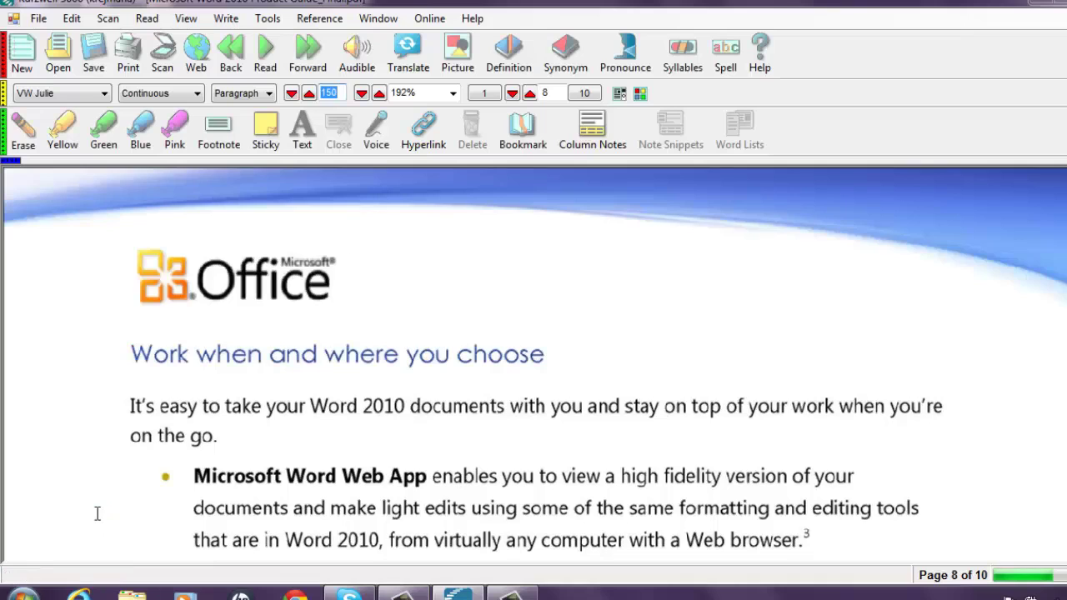
{"action": "key", "text": "Page_Down"}
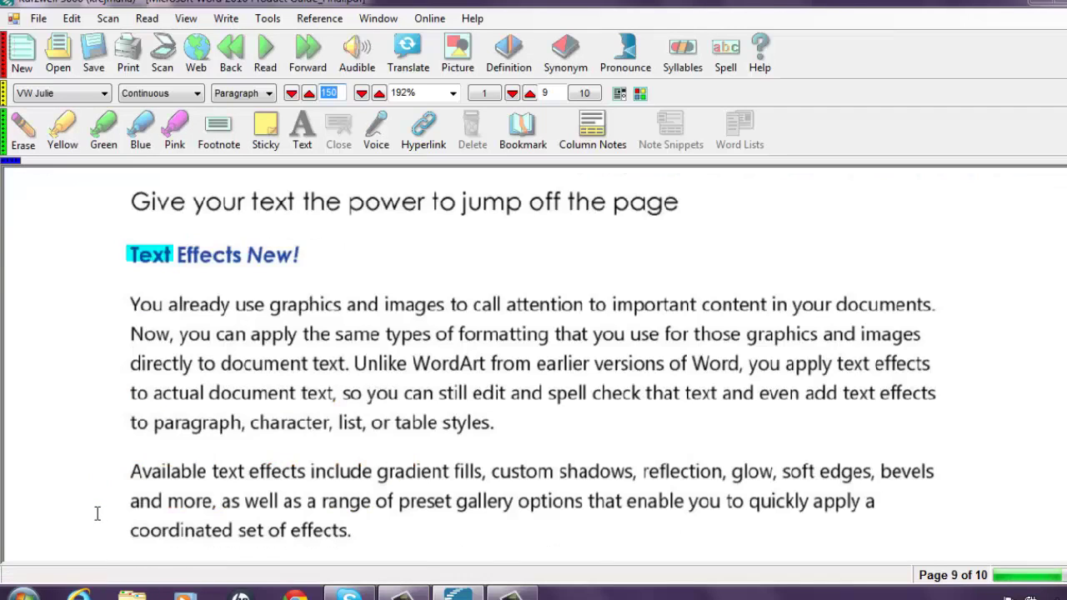
{"action": "key", "text": "Page_Down"}
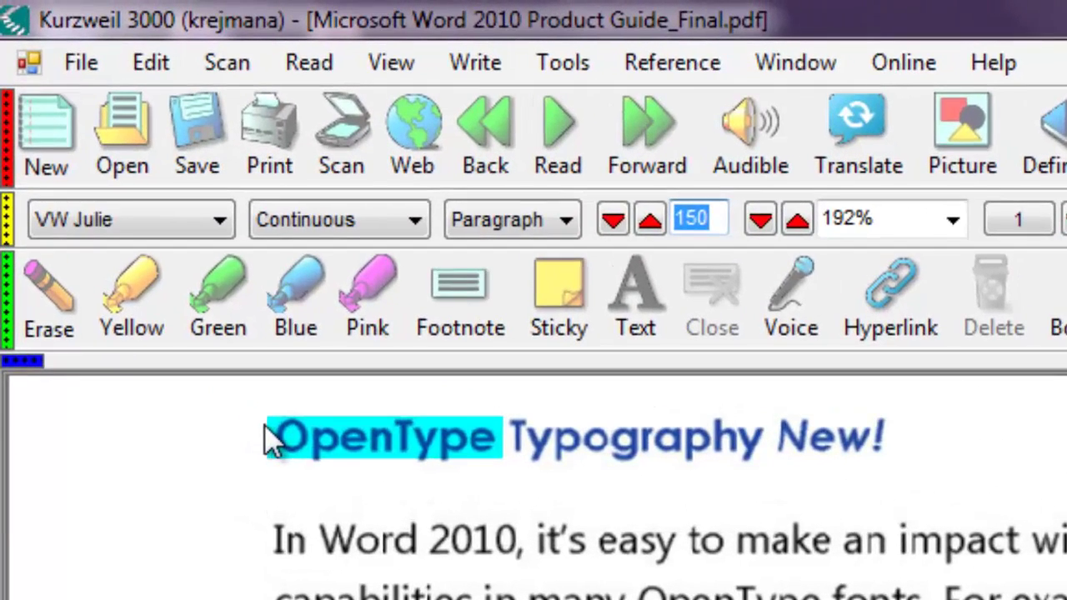
Save the recognized product guide in KESI File Format under the name "microsoft word tutorial"
{"action": "left_click", "coordinate": [254, 392]}
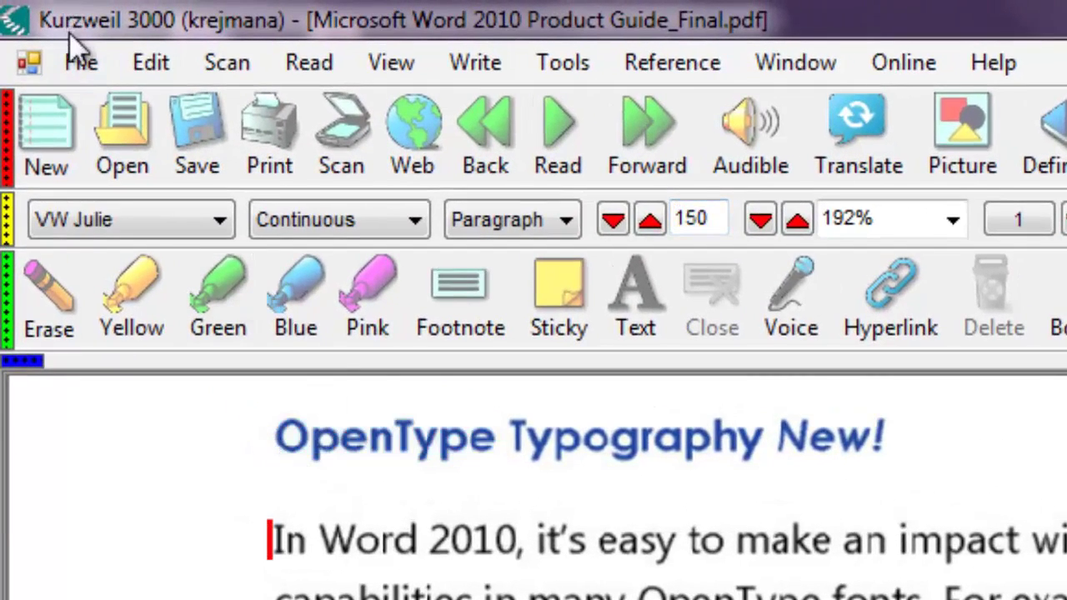
{"action": "left_click", "coordinate": [80, 63]}
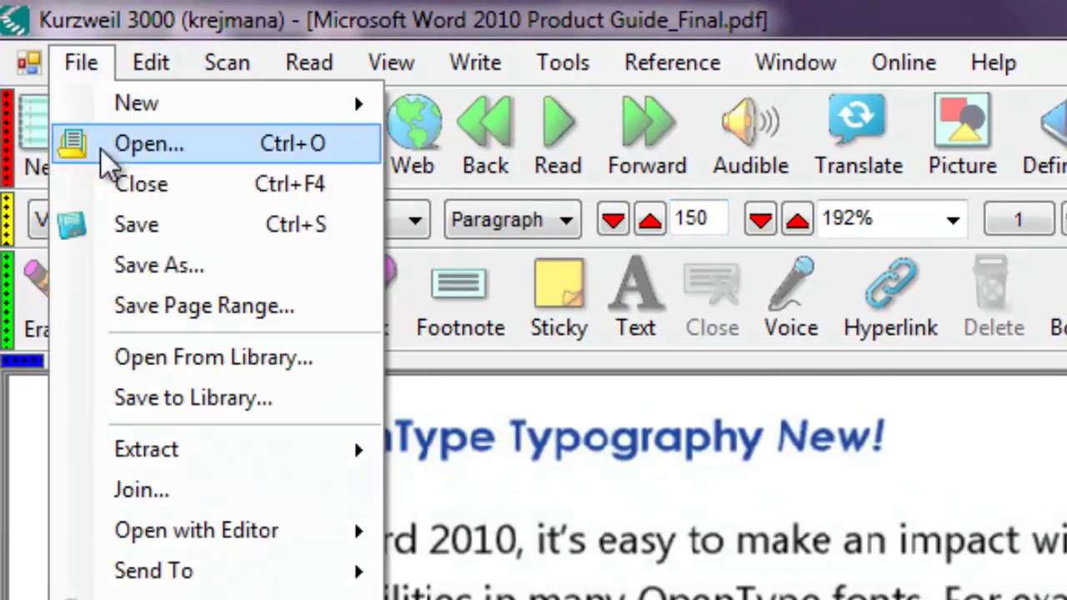
{"action": "left_click", "coordinate": [152, 227]}
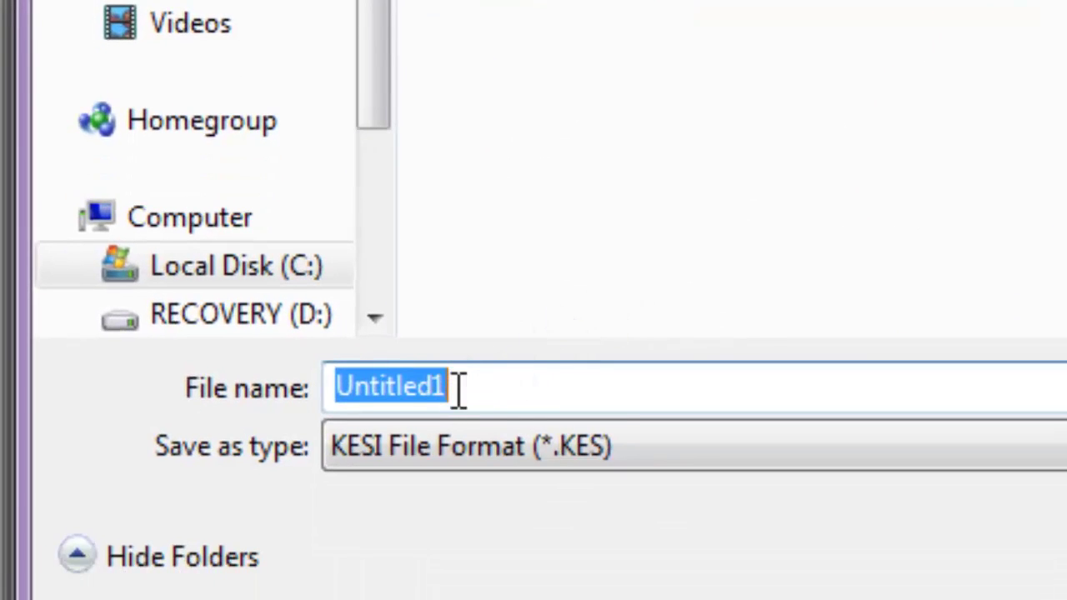
{"action": "type", "text": "microsoft word tutorial"}
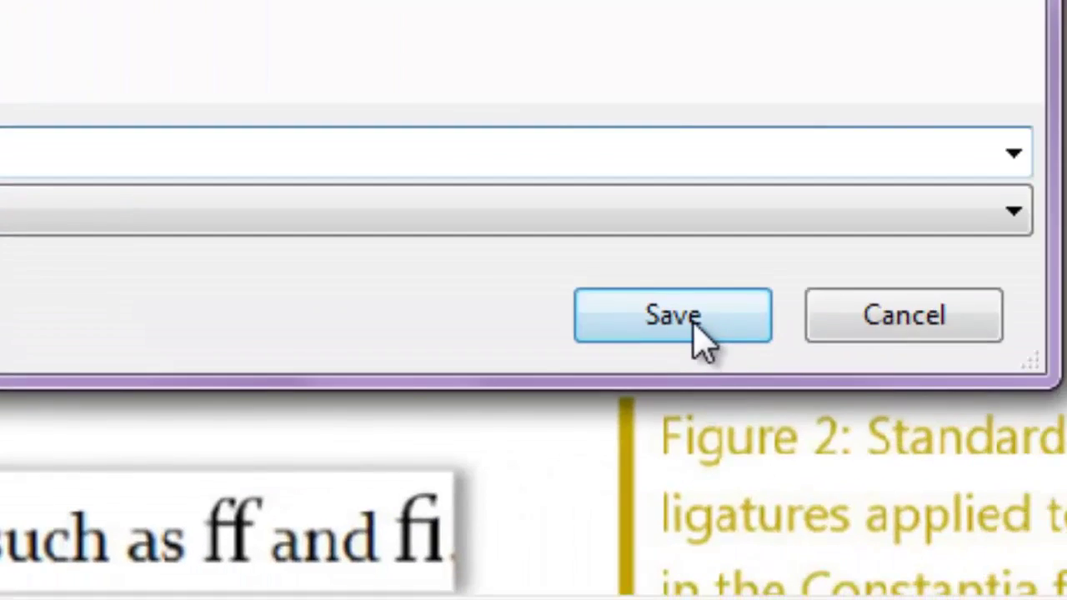
{"action": "left_click", "coordinate": [1042, 395]}
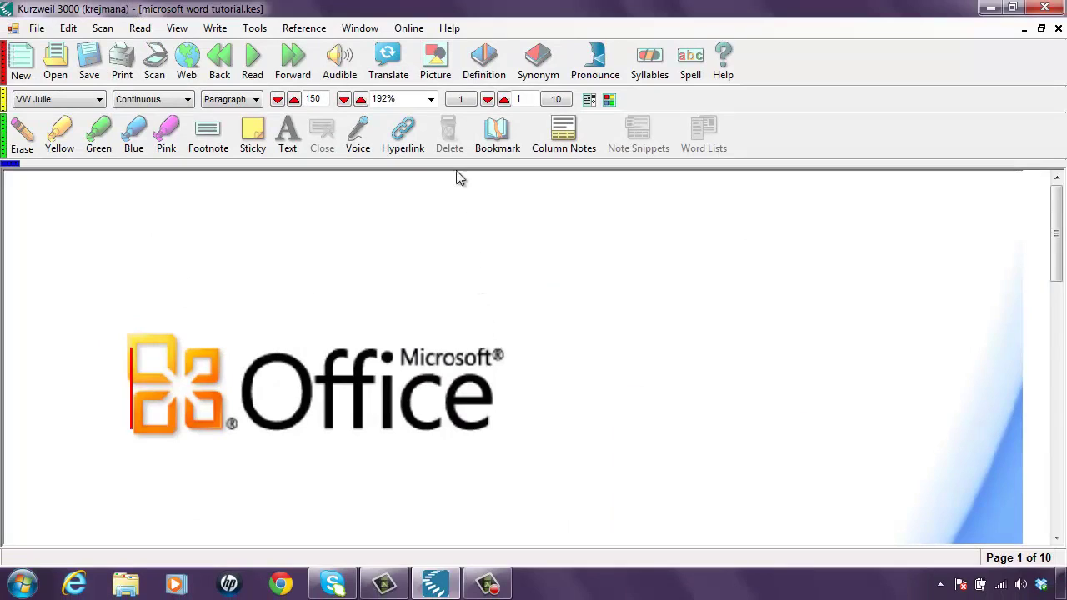
Set the page zoom to Height and open the cover page in the Zone Editor
{"action": "left_click", "coordinate": [430, 99]}
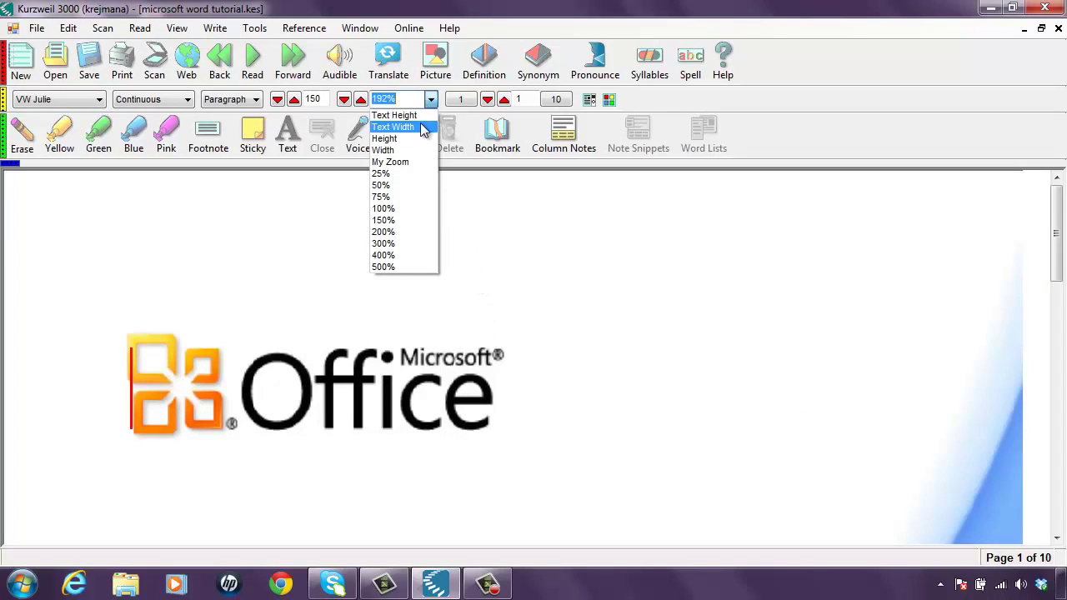
{"action": "left_click", "coordinate": [392, 139]}
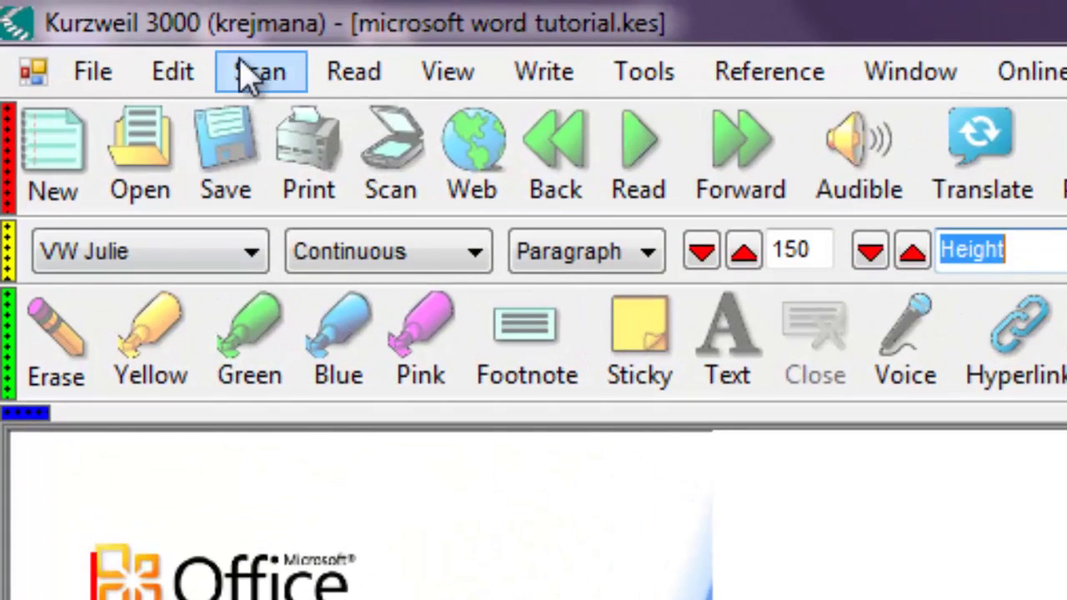
{"action": "left_click", "coordinate": [250, 74]}
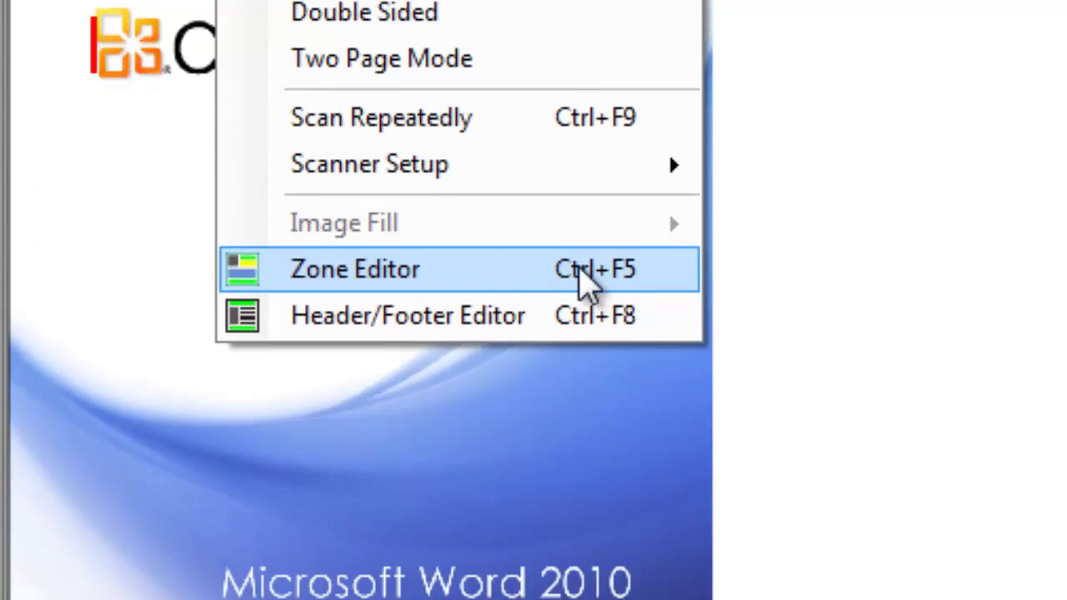
{"action": "left_click", "coordinate": [587, 279]}
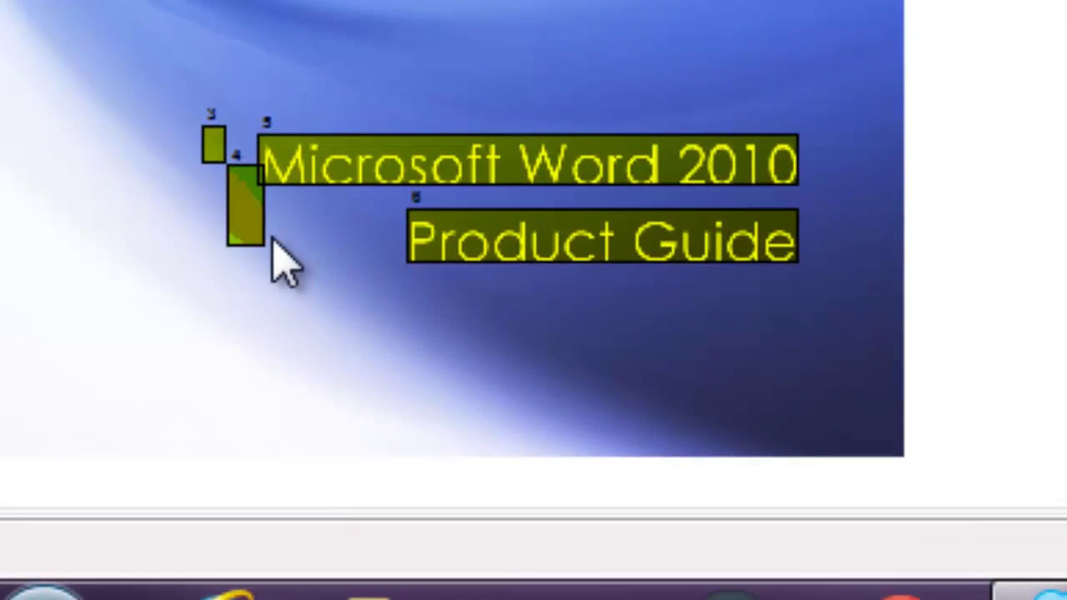
Delete the two small stray zones beside the "Microsoft Word 2010" title on the cover page
{"action": "key", "text": "Delete"}
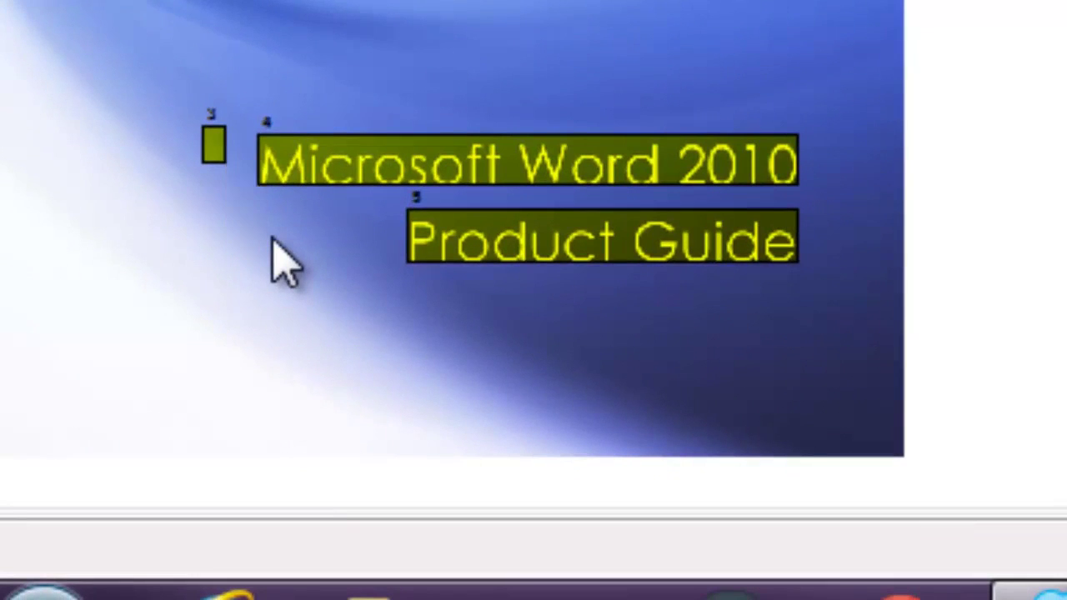
{"action": "left_click", "coordinate": [214, 146]}
{"action": "key", "text": "Delete"}
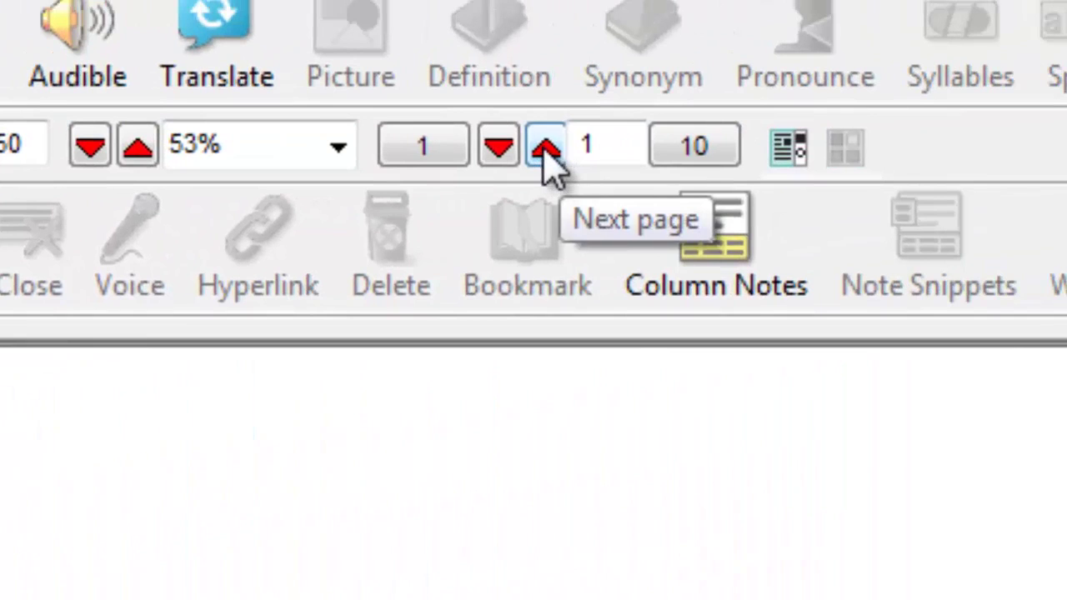
Move on to page 2, saving the cover page's zone changes and rerecognizing that page
{"action": "left_click", "coordinate": [548, 151]}
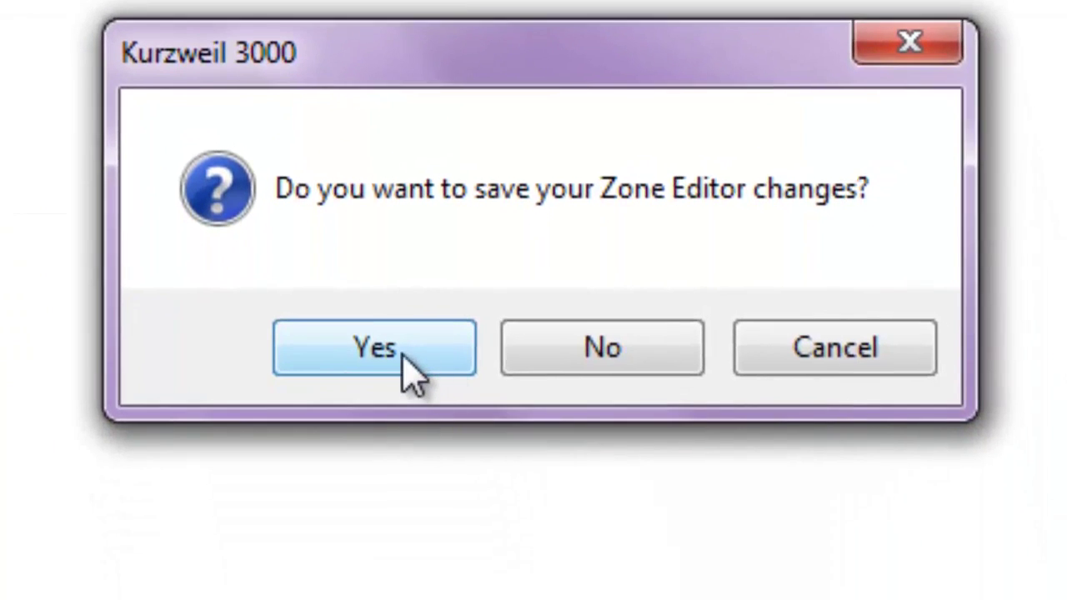
{"action": "left_click", "coordinate": [437, 491]}
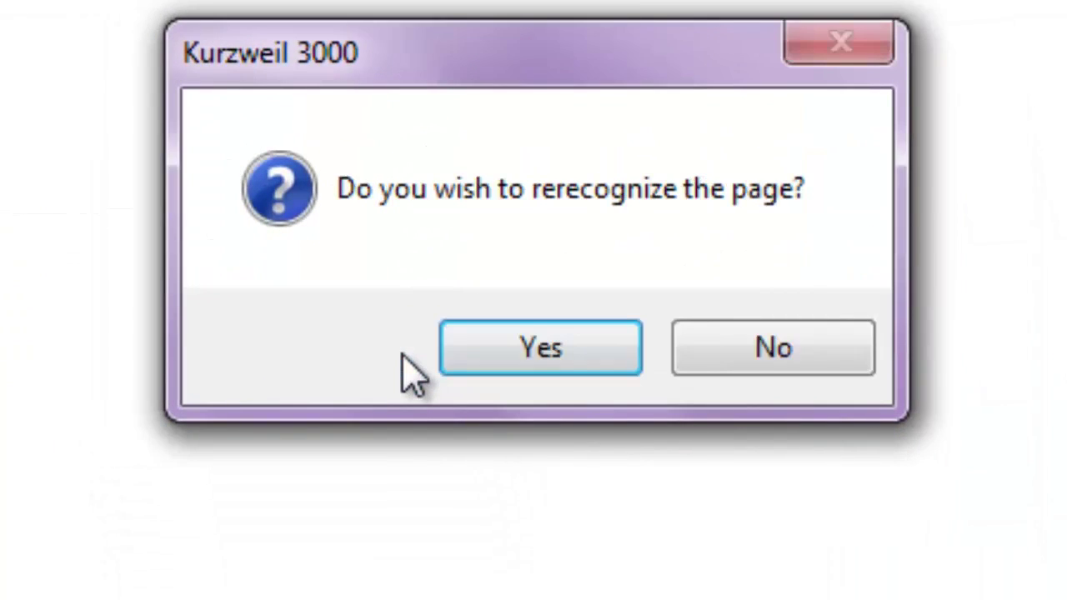
{"action": "left_click", "coordinate": [519, 358]}
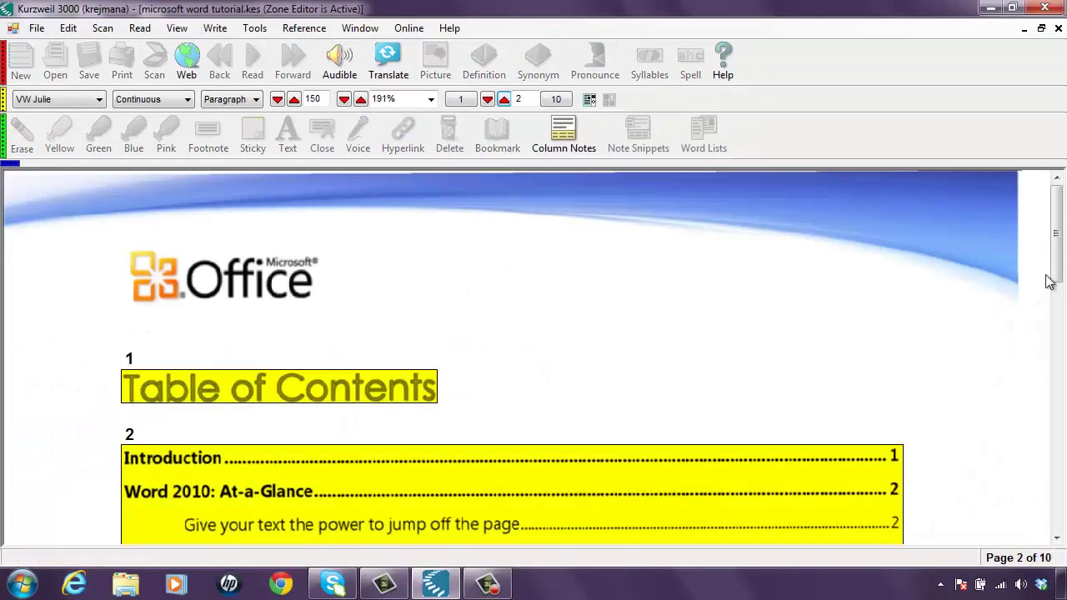
Set page 2's zoom to Height to view the whole page, and switch the zoom to Text Width
{"action": "left_click_drag", "start_coordinate": [1055, 276], "coordinate": [1041, 364]}
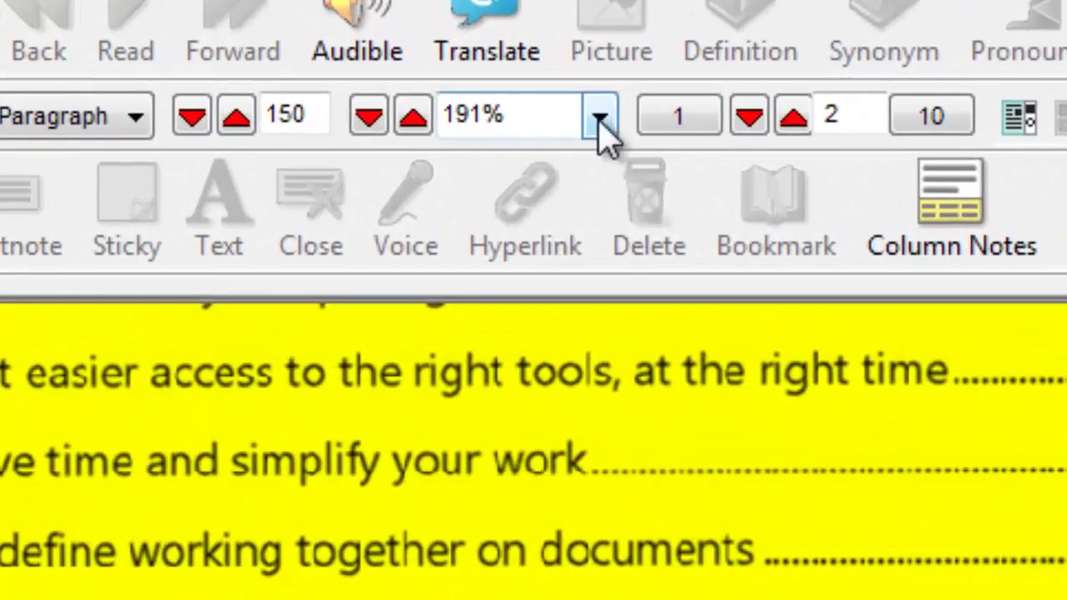
{"action": "left_click", "coordinate": [588, 115]}
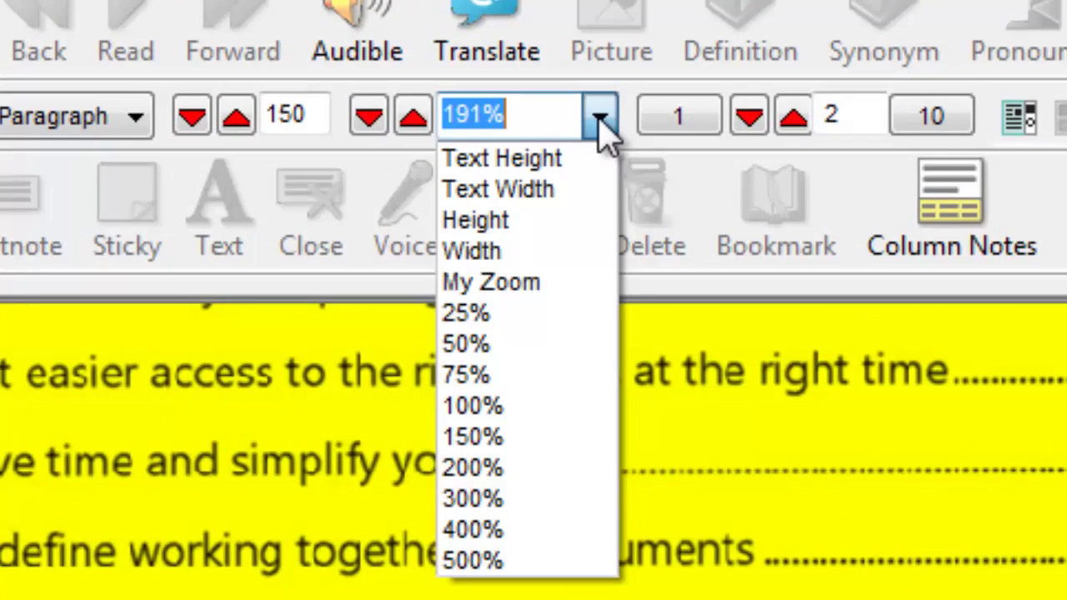
{"action": "left_click", "coordinate": [560, 233]}
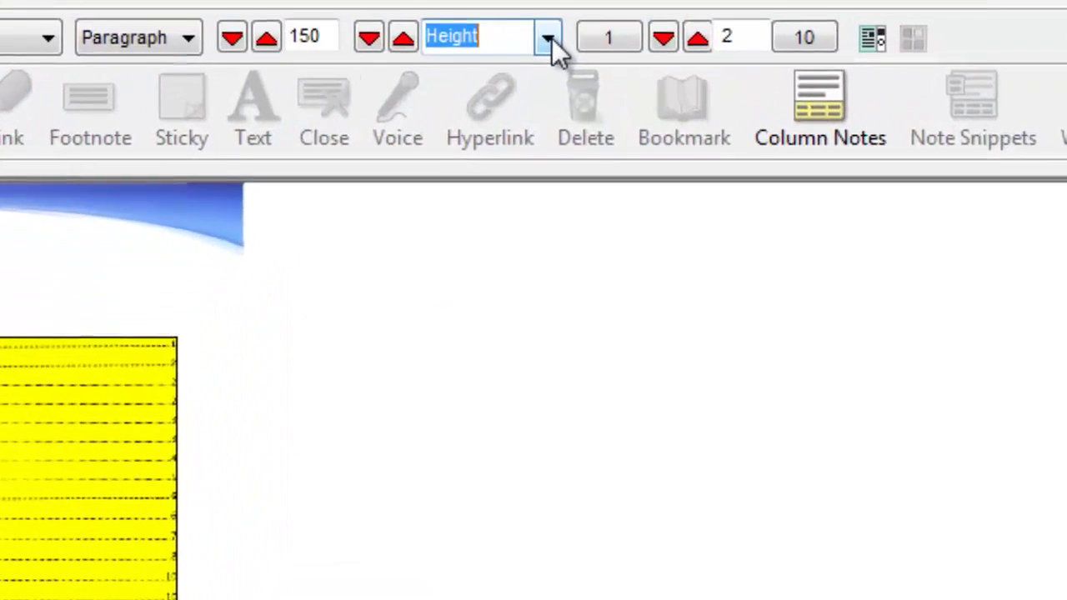
{"action": "left_click", "coordinate": [550, 38]}
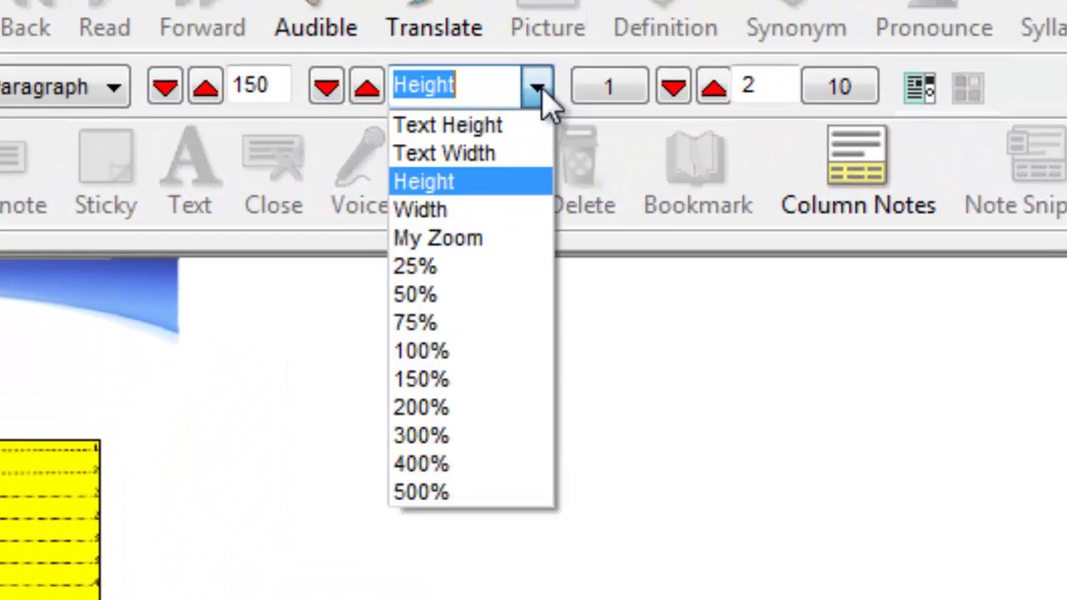
{"action": "left_click", "coordinate": [532, 155]}
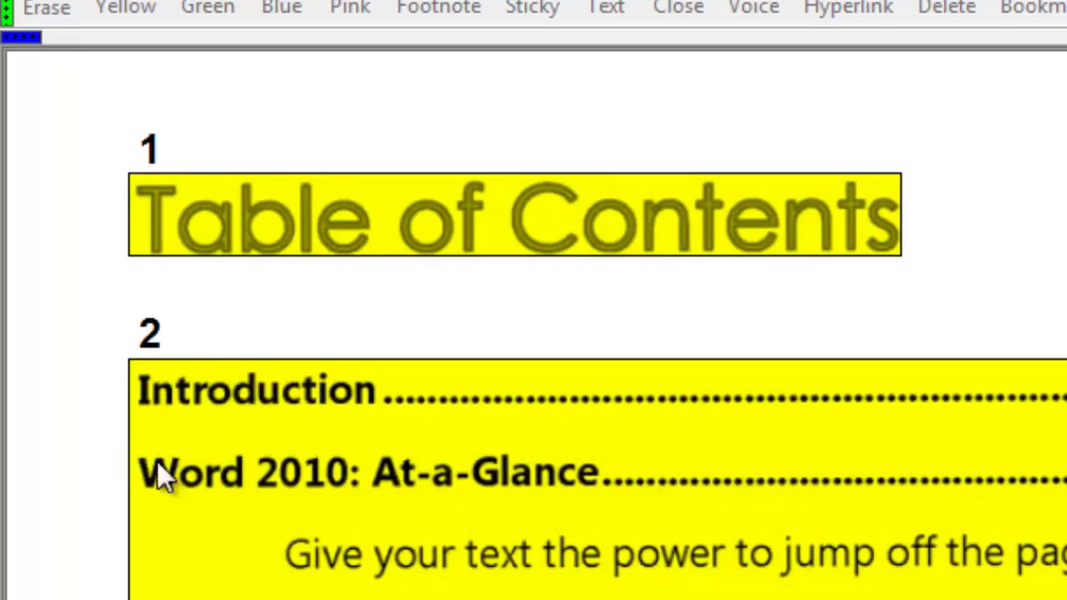
Set the reading order of the "Table of Contents" title zone to 2 in its zone properties
{"action": "left_click", "coordinate": [189, 236]}
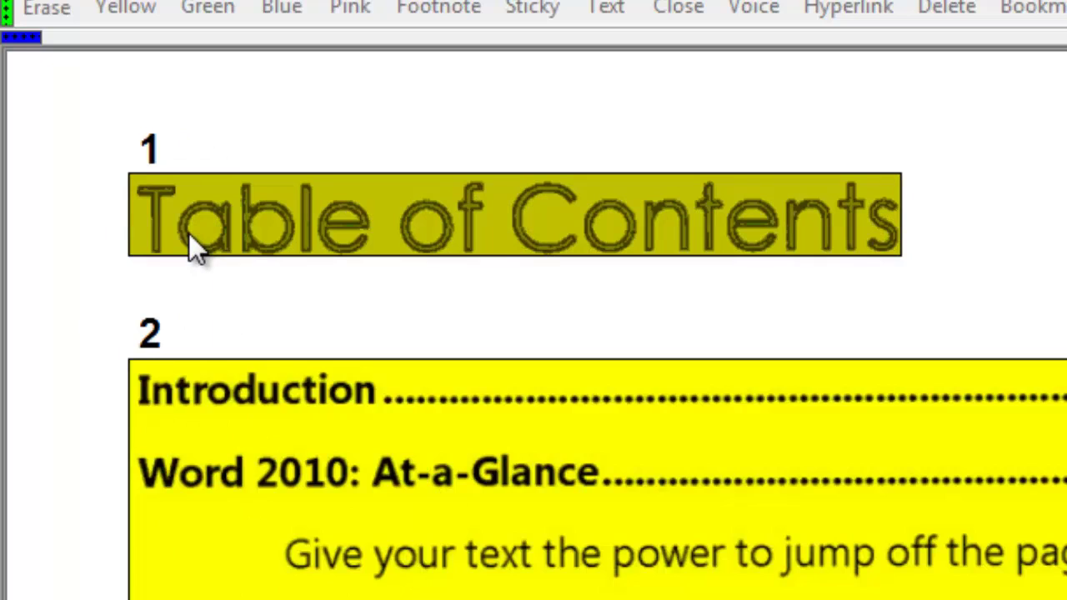
{"action": "right_click", "coordinate": [190, 247]}
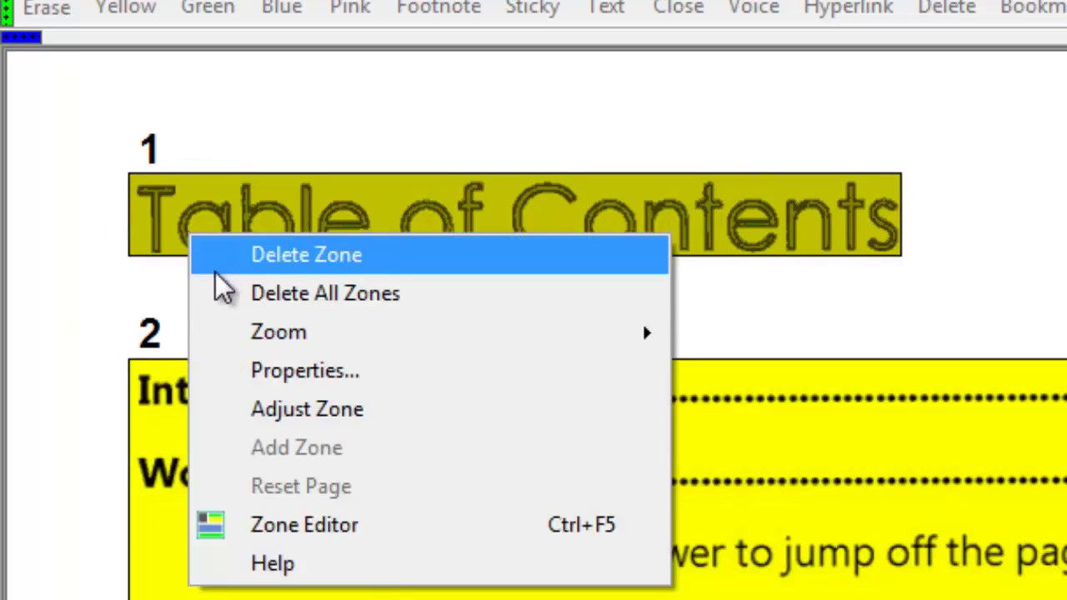
{"action": "left_click", "coordinate": [247, 372]}
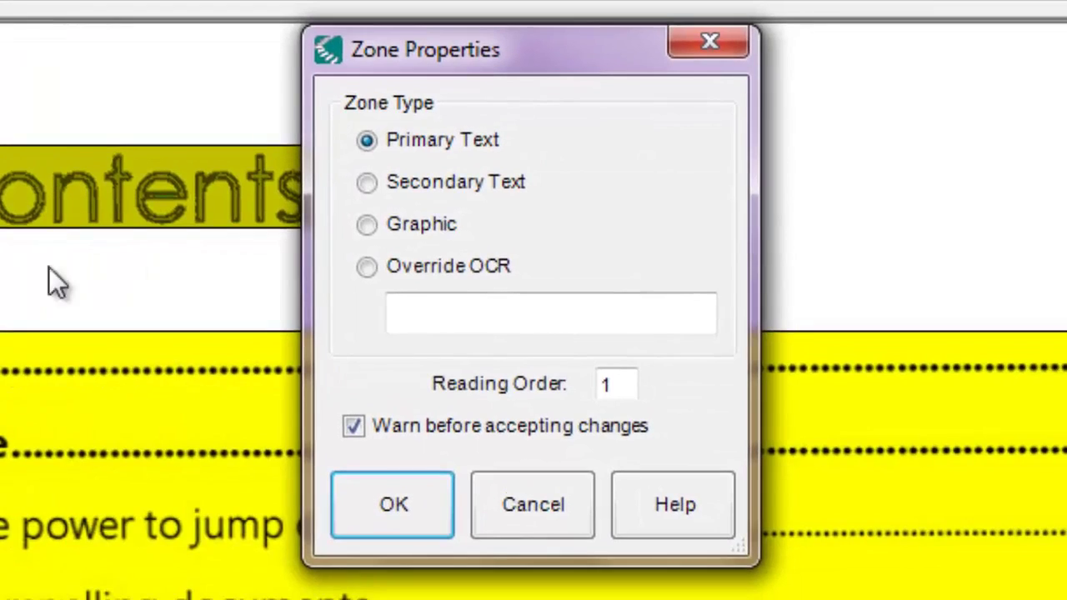
{"action": "double_click", "coordinate": [612, 387]}
{"action": "type", "text": "2"}
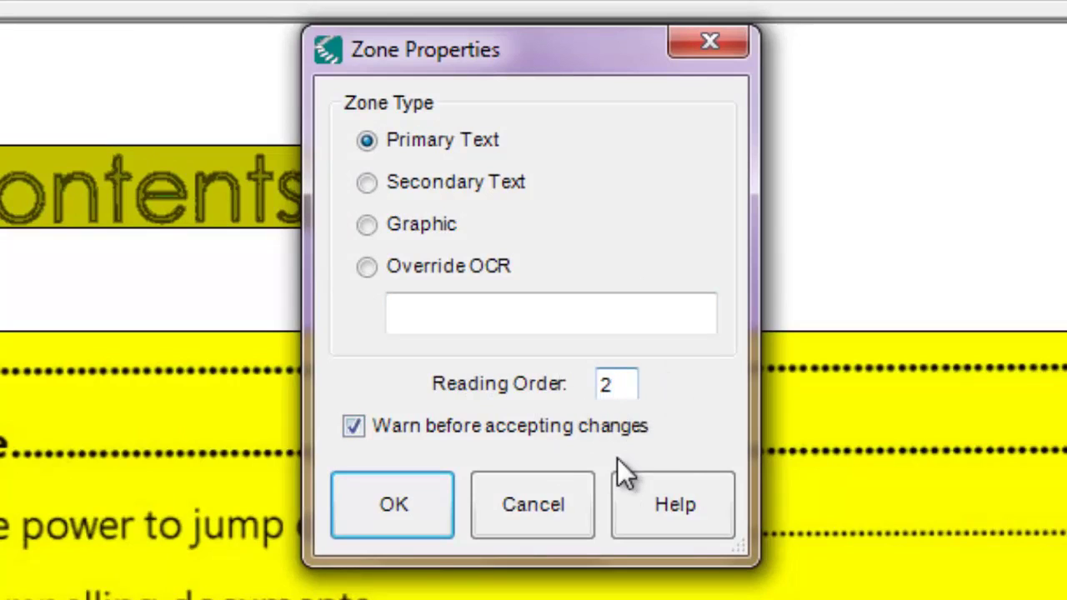
{"action": "left_click", "coordinate": [410, 504]}
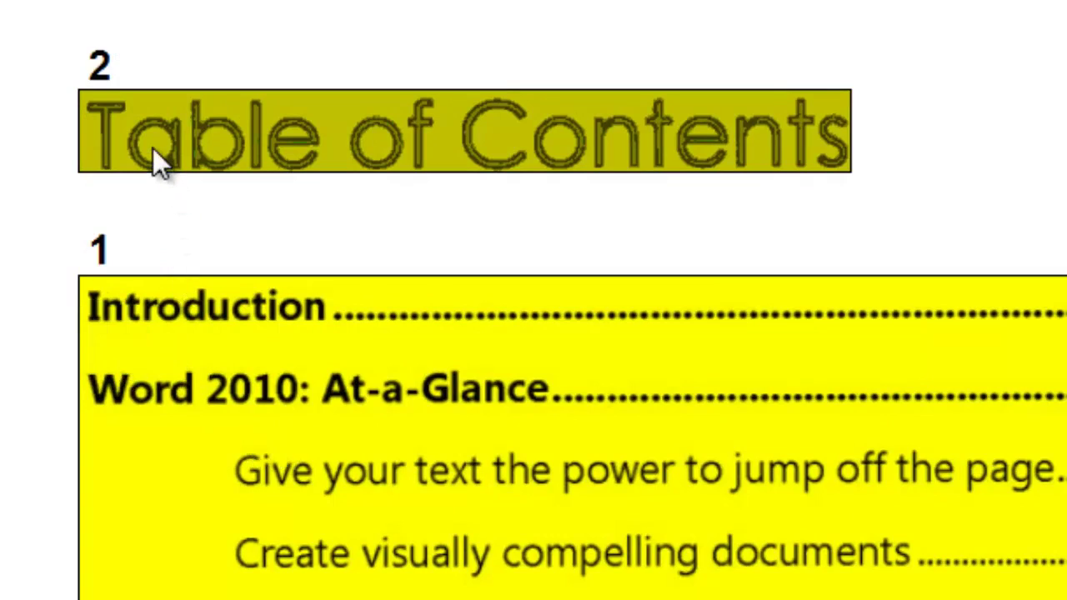
Change the reading order of the "Table of Contents" title zone back to 1
{"action": "right_click", "coordinate": [245, 155]}
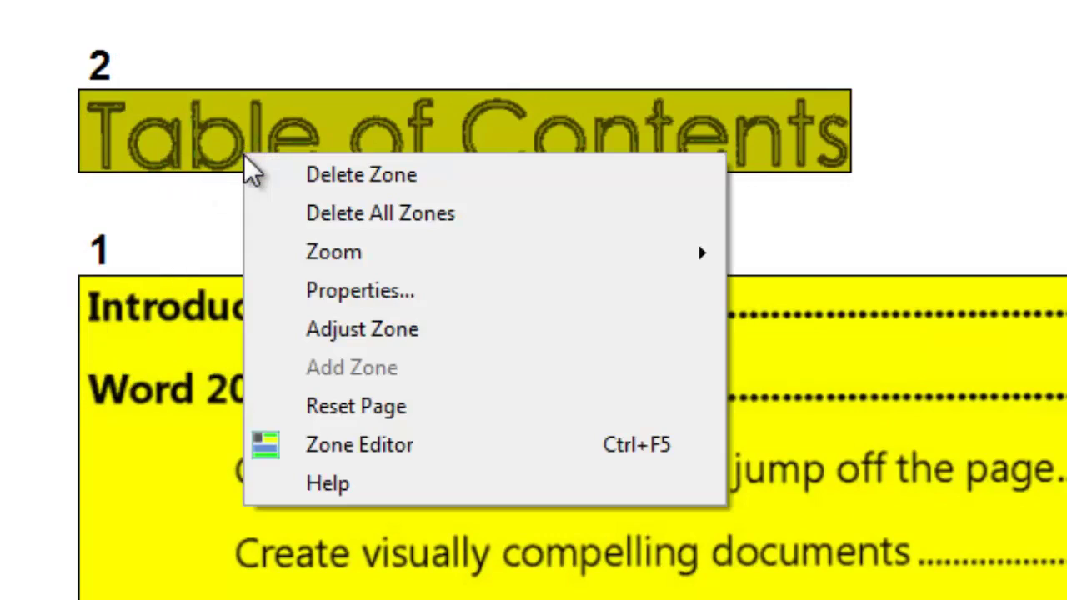
{"action": "left_click", "coordinate": [310, 306]}
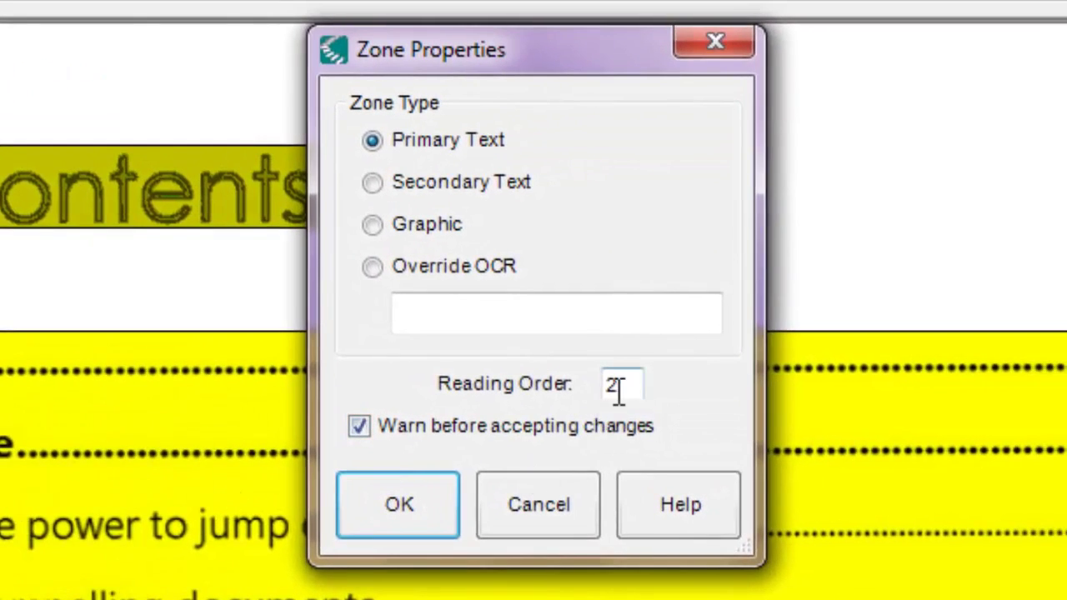
{"action": "double_click", "coordinate": [617, 390]}
{"action": "type", "text": "1"}
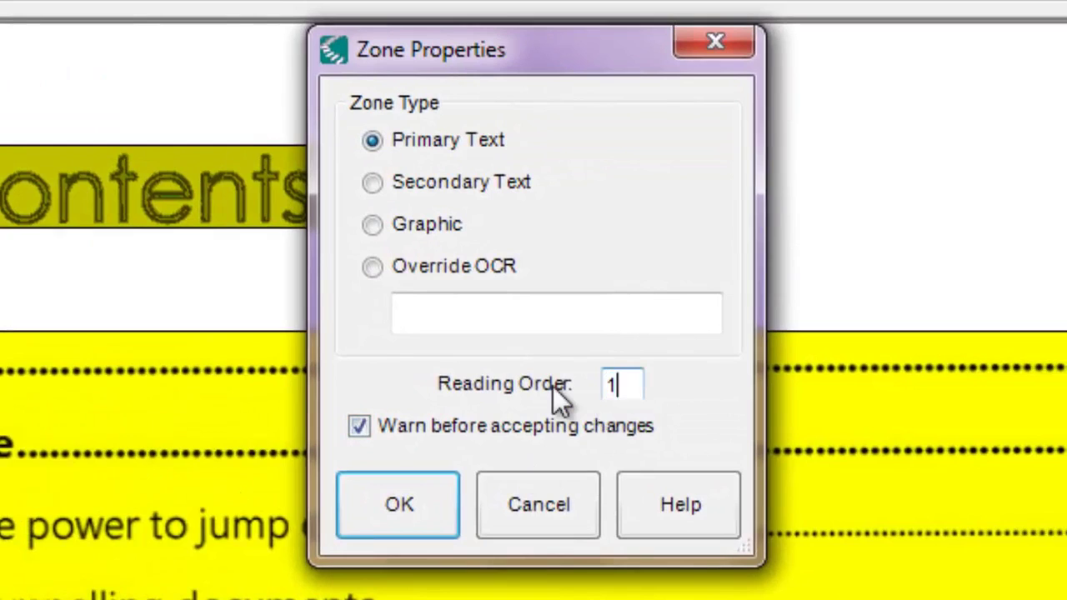
{"action": "left_click", "coordinate": [419, 505]}
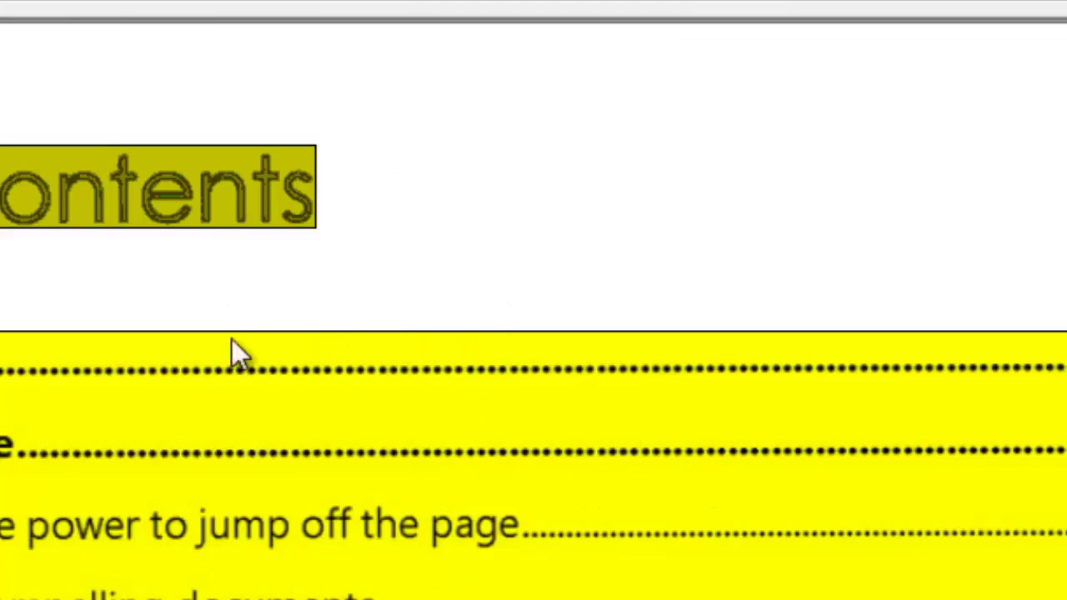
Adjust the zone around the contents entries, extending its right edge slightly outward and its upper edge upward
{"action": "left_click", "coordinate": [334, 461]}
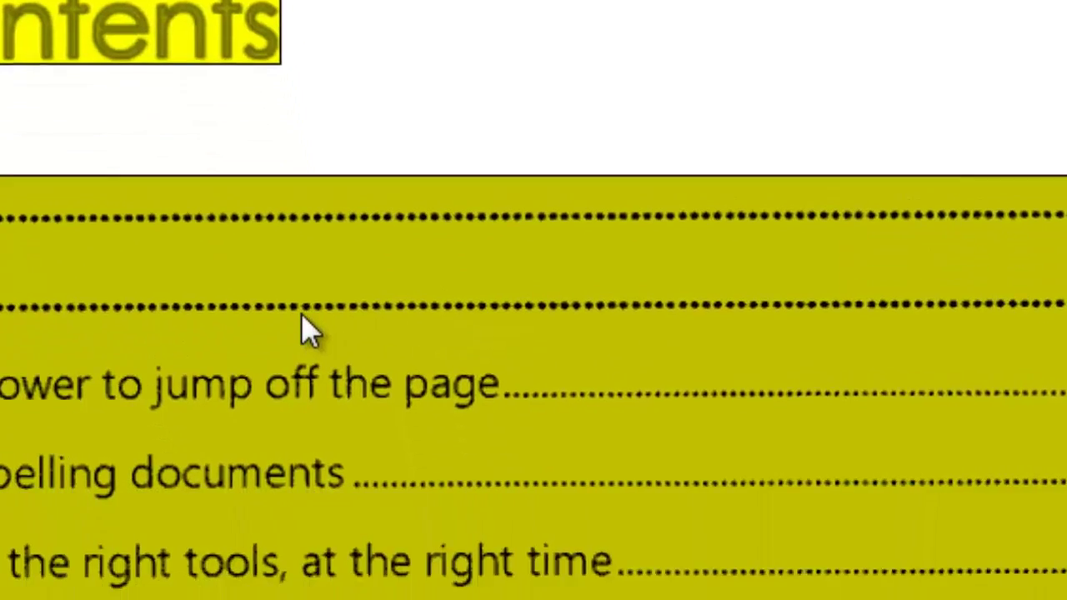
{"action": "right_click", "coordinate": [371, 452]}
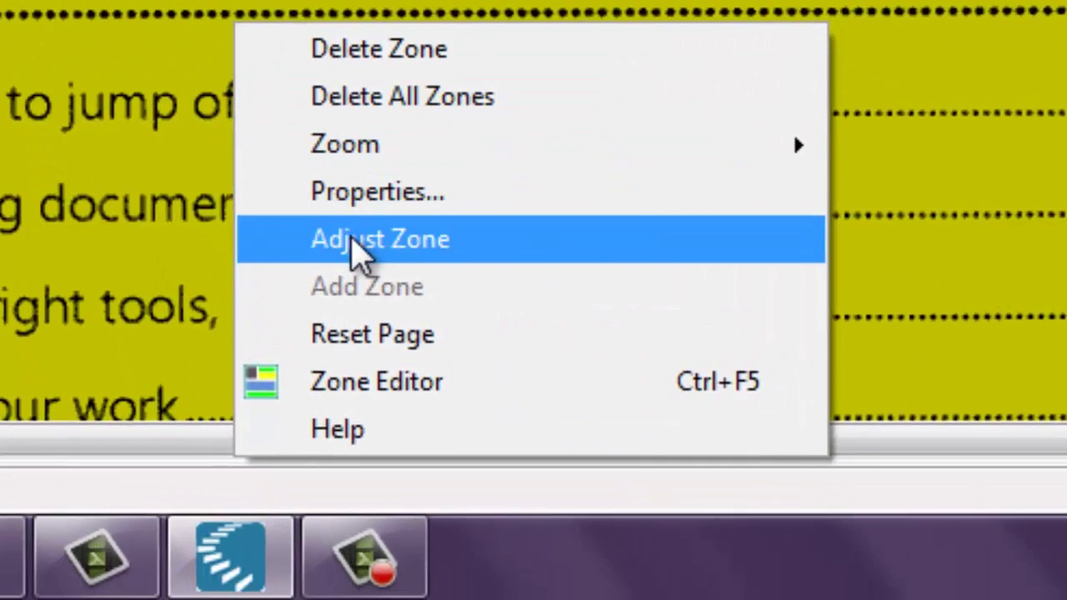
{"action": "left_click", "coordinate": [358, 239]}
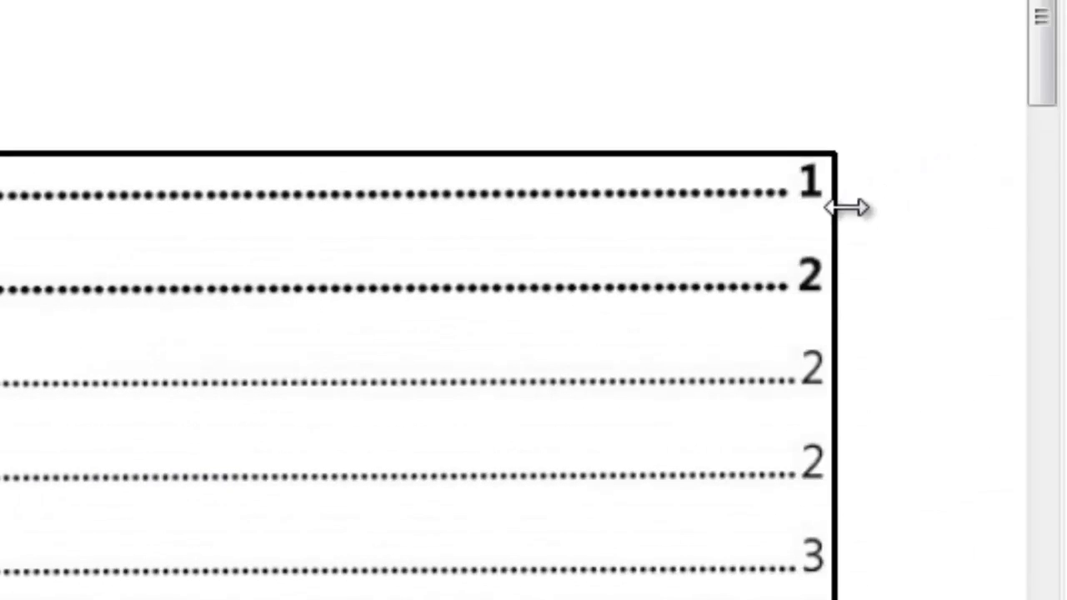
{"action": "mouse_move", "coordinate": [848, 201]}
{"action": "left_mouse_down"}
{"action": "mouse_move", "coordinate": [909, 202]}
{"action": "mouse_move", "coordinate": [839, 205]}
{"action": "mouse_move", "coordinate": [858, 200]}
{"action": "left_mouse_up"}
{"action": "mouse_move", "coordinate": [666, 121]}
{"action": "left_mouse_down"}
{"action": "mouse_move", "coordinate": [667, 138]}
{"action": "mouse_move", "coordinate": [667, 74]}
{"action": "mouse_move", "coordinate": [669, 117]}
{"action": "left_mouse_up"}
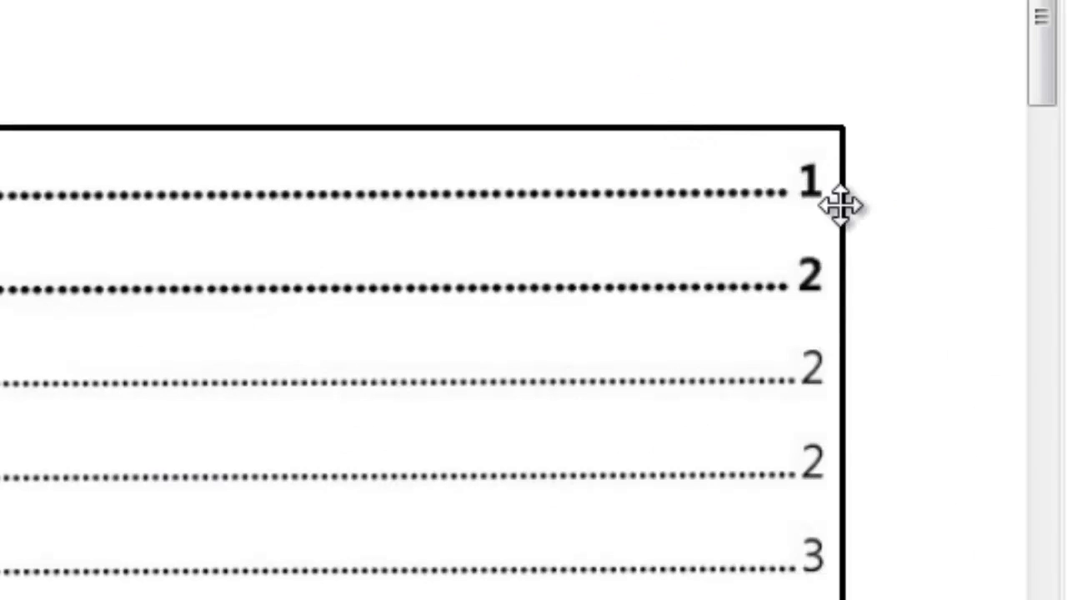
Move the contents entries zone up over the "Table of Contents" title and back down below it
{"action": "left_click_drag", "start_coordinate": [844, 205], "coordinate": [864, 215]}
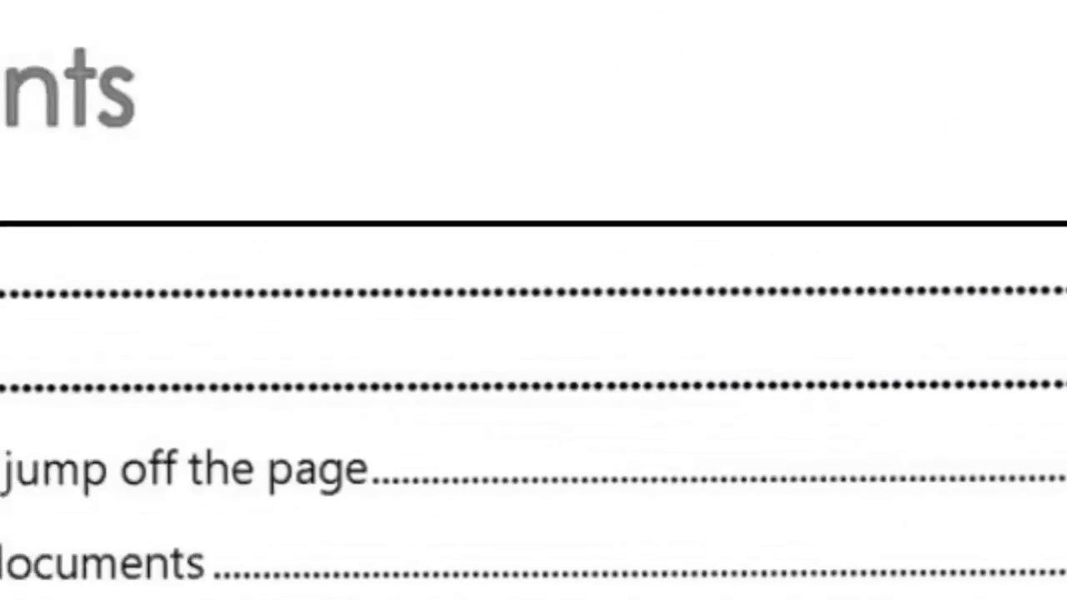
{"action": "left_click_drag", "start_coordinate": [331, 325], "coordinate": [317, 222]}
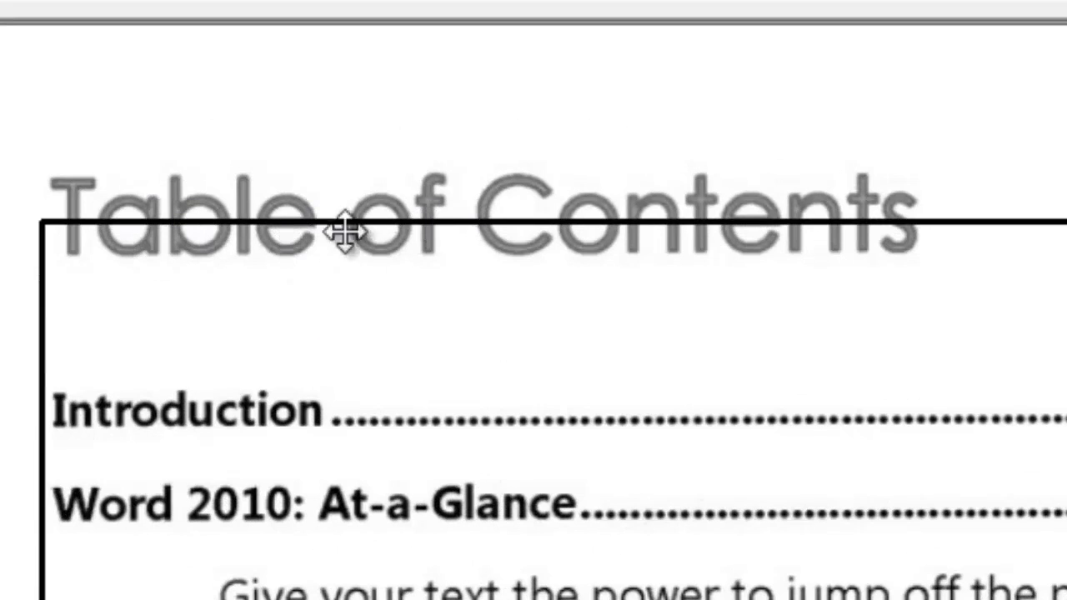
{"action": "left_click_drag", "start_coordinate": [488, 221], "coordinate": [488, 314]}
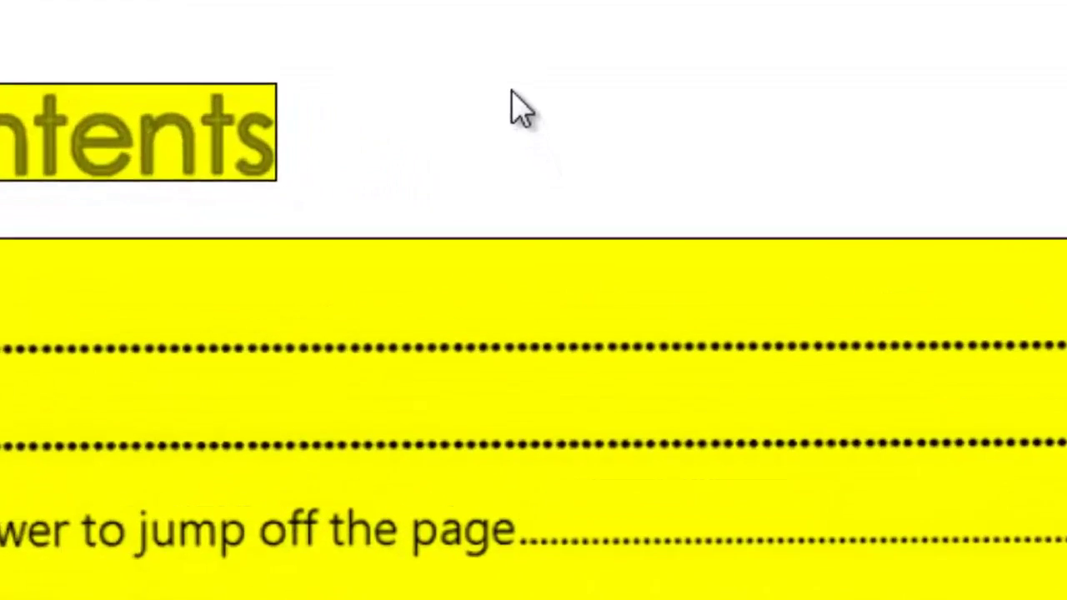
Delete all zones on page 2 and set the page zoom to Height
{"action": "key", "text": "Delete"}
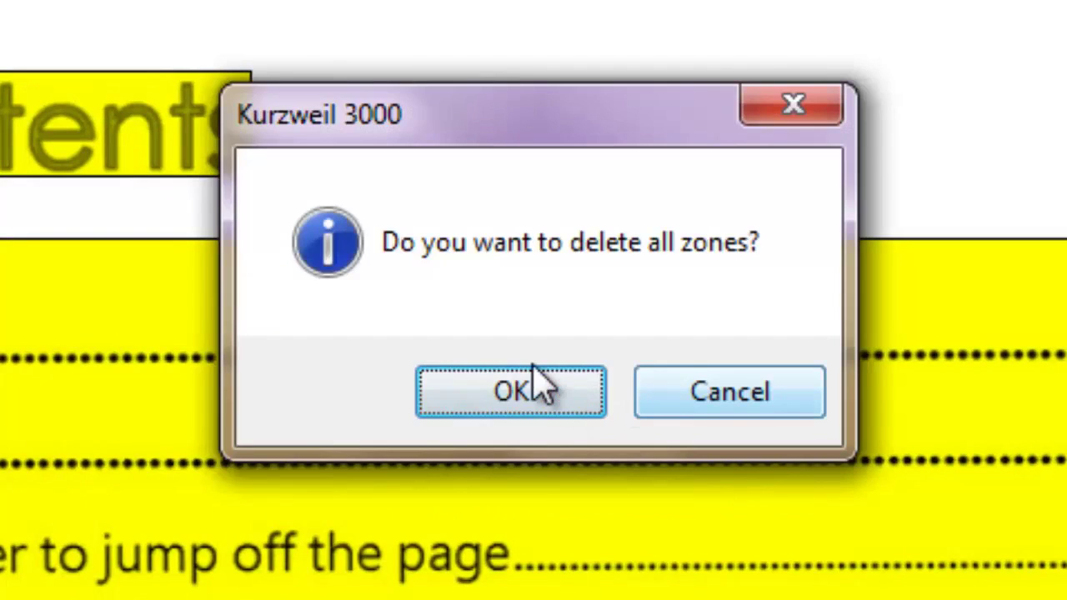
{"action": "left_click", "coordinate": [504, 395]}
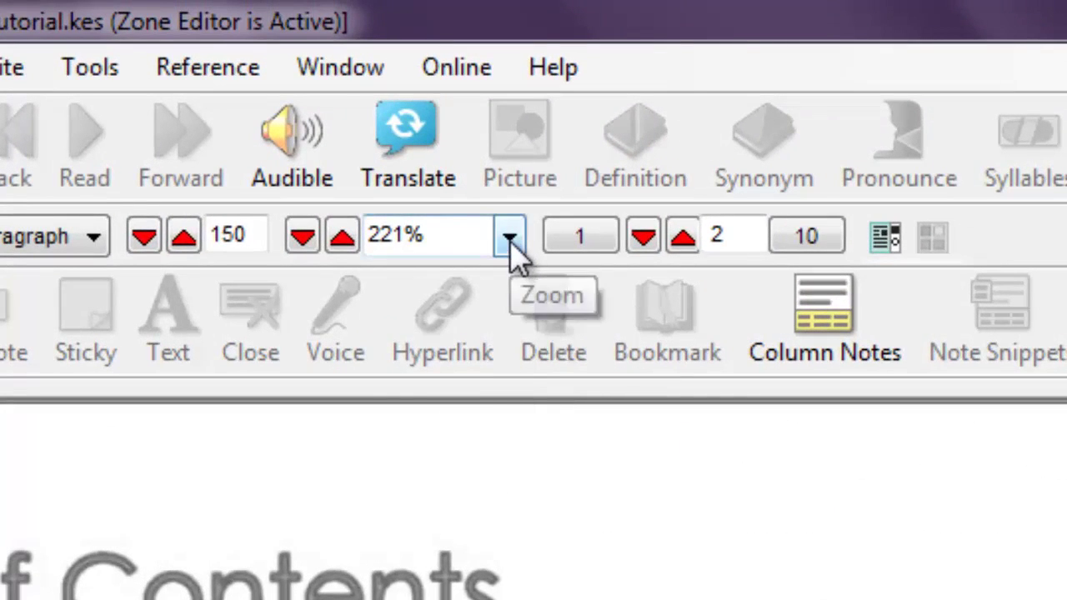
{"action": "left_click", "coordinate": [513, 245]}
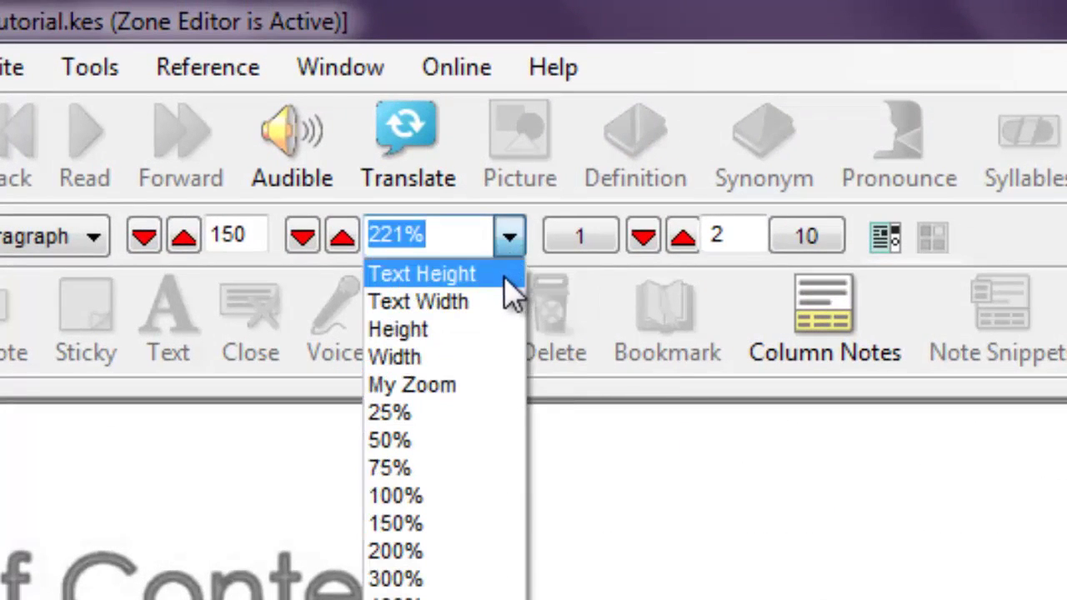
{"action": "left_click", "coordinate": [483, 331]}
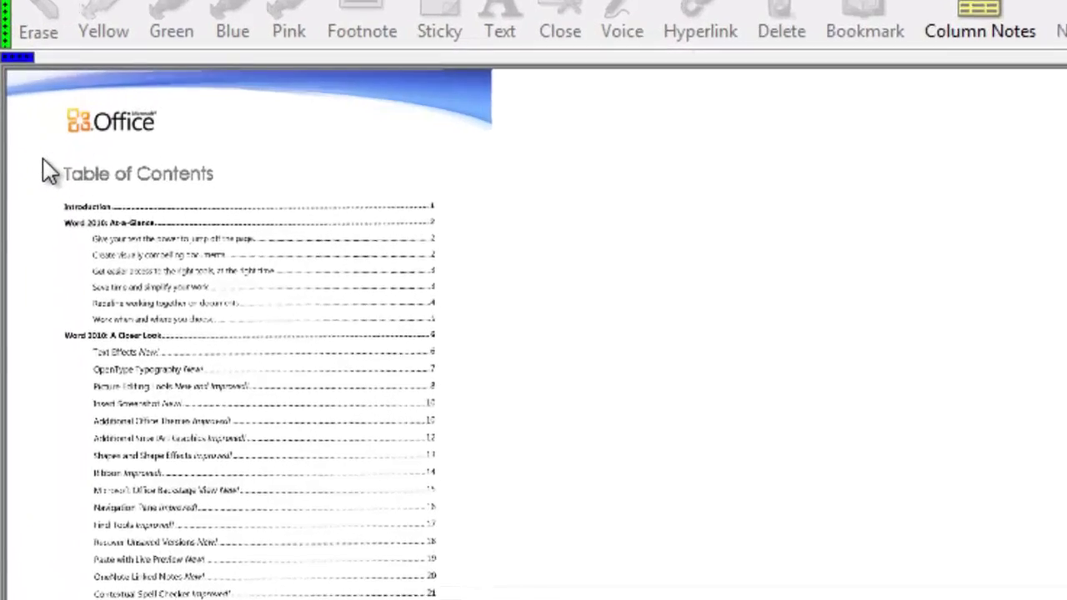
Add one new zone enclosing the "Table of Contents" title and the contents entries beneath it
{"action": "right_click", "coordinate": [48, 171]}
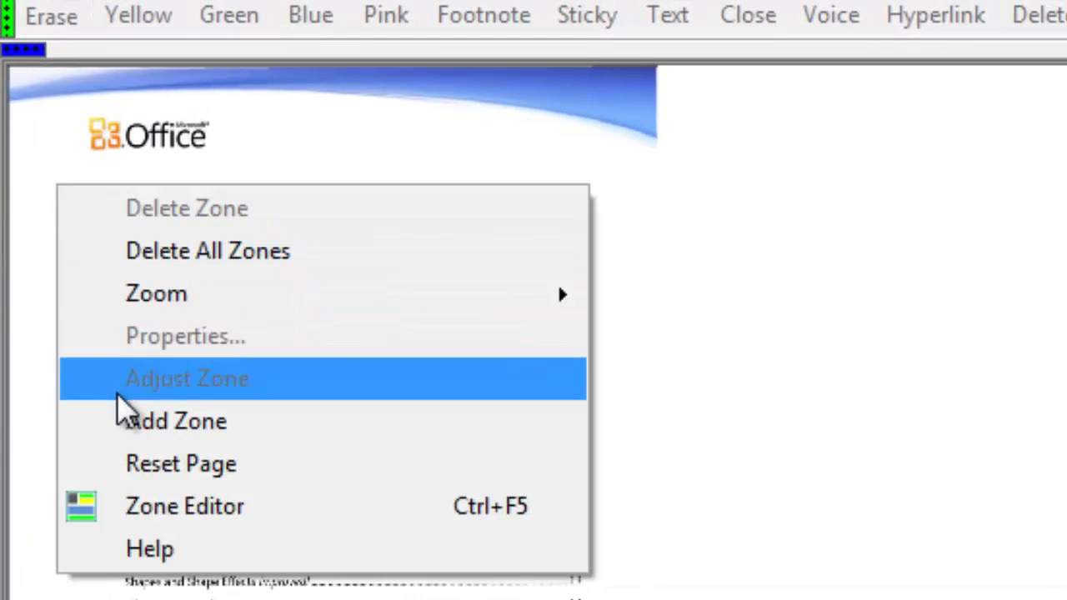
{"action": "left_click", "coordinate": [131, 429]}
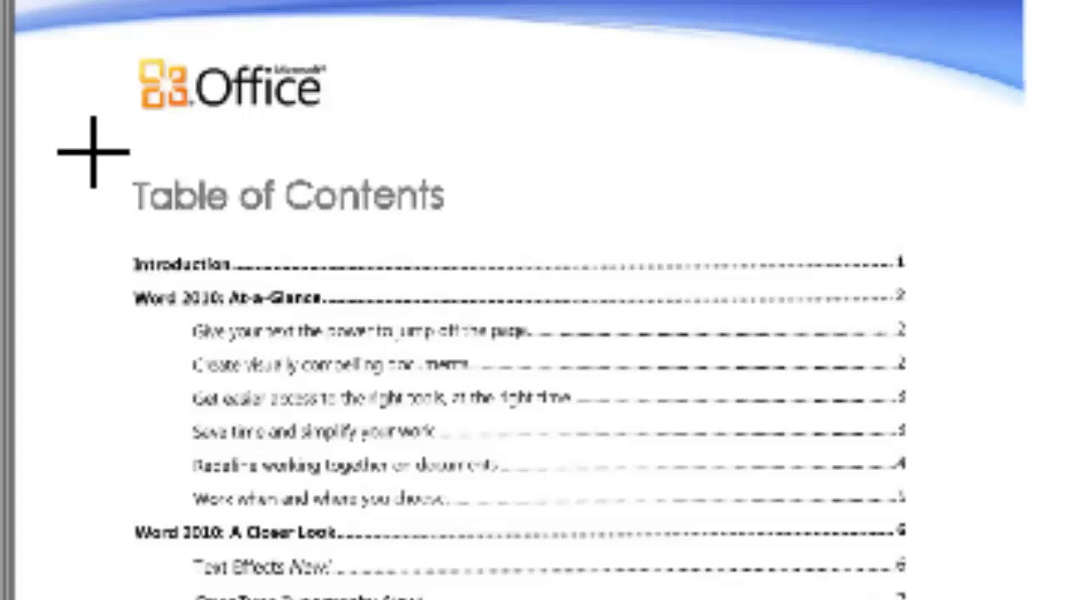
{"action": "left_click_drag", "start_coordinate": [93, 152], "coordinate": [997, 599]}
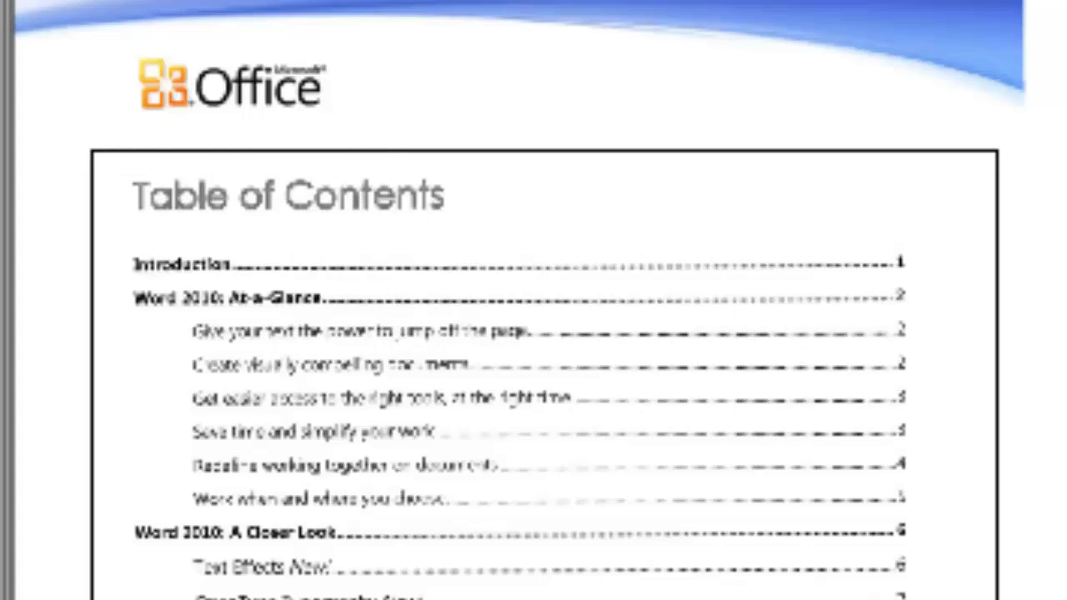
{"action": "left_click_drag", "start_coordinate": [997, 599], "coordinate": [994, 599]}
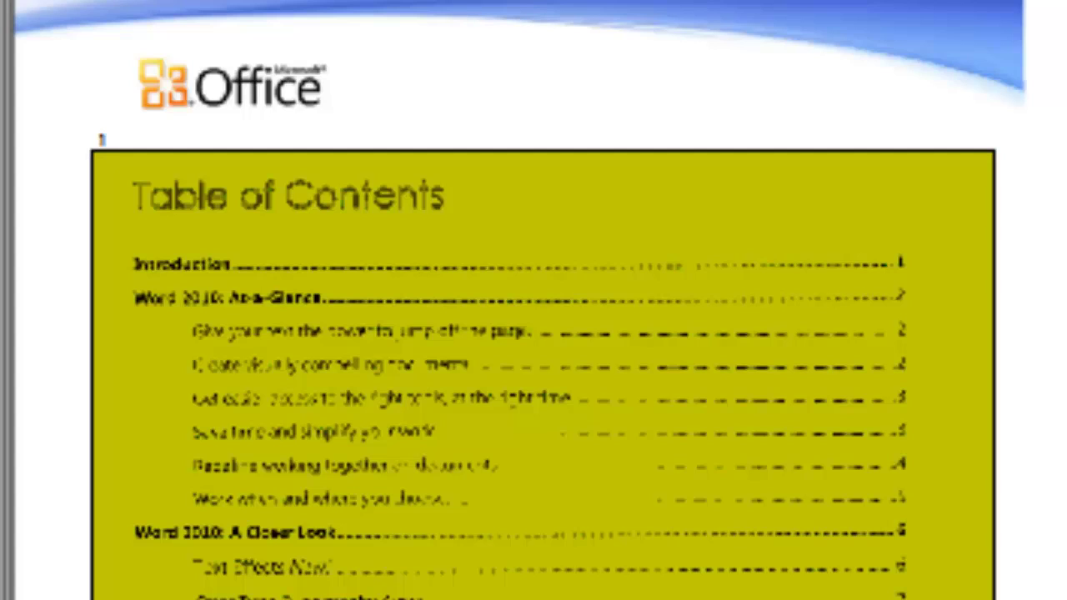
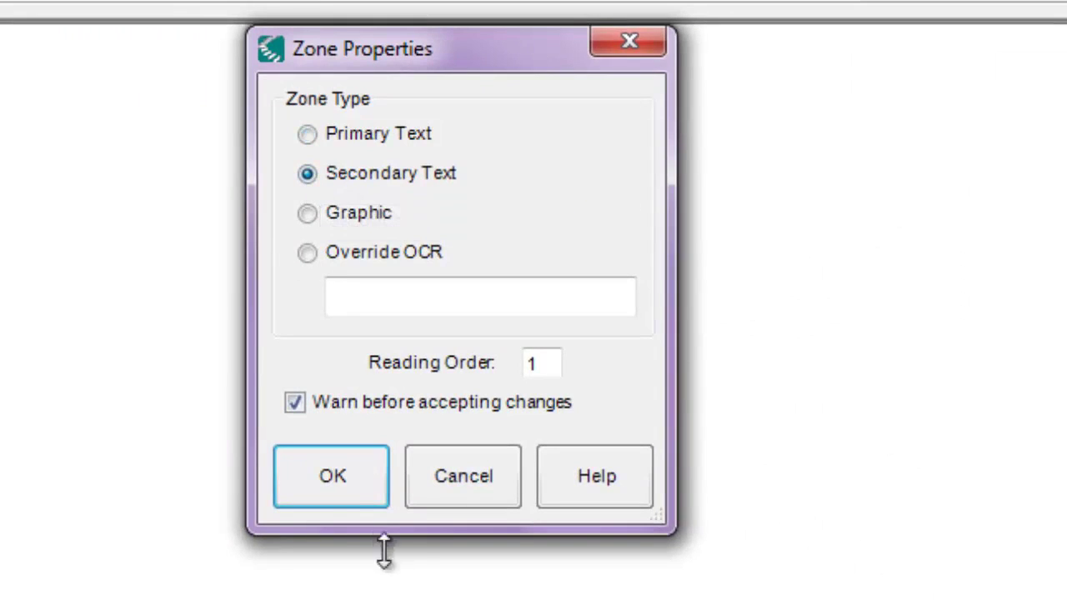
Apply the Secondary Text type to the new contents zone and change it back to Primary Text
{"action": "left_click", "coordinate": [331, 474]}
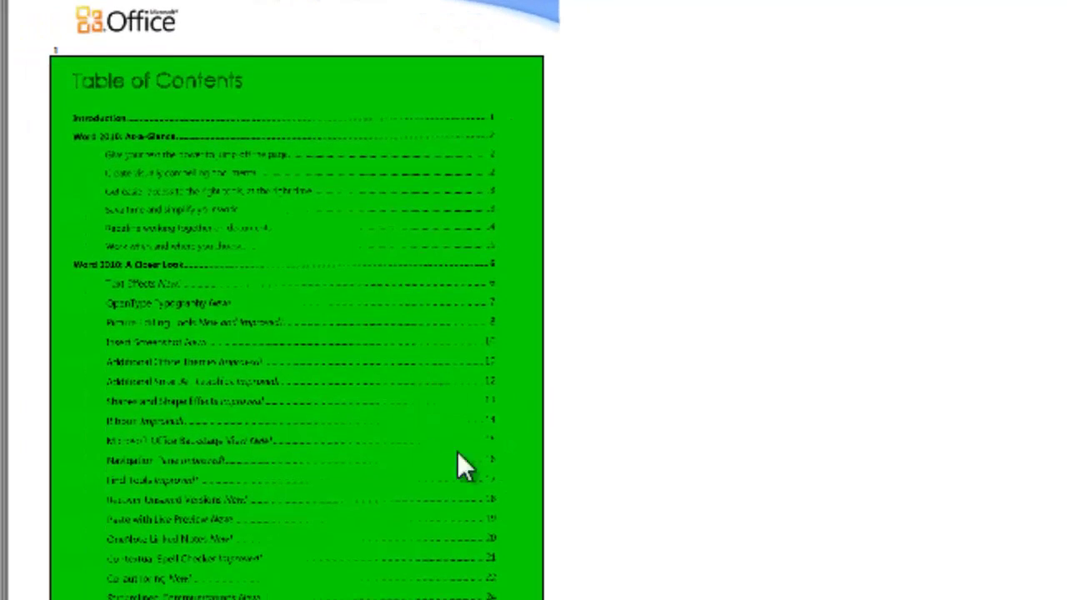
{"action": "right_click", "coordinate": [475, 331]}
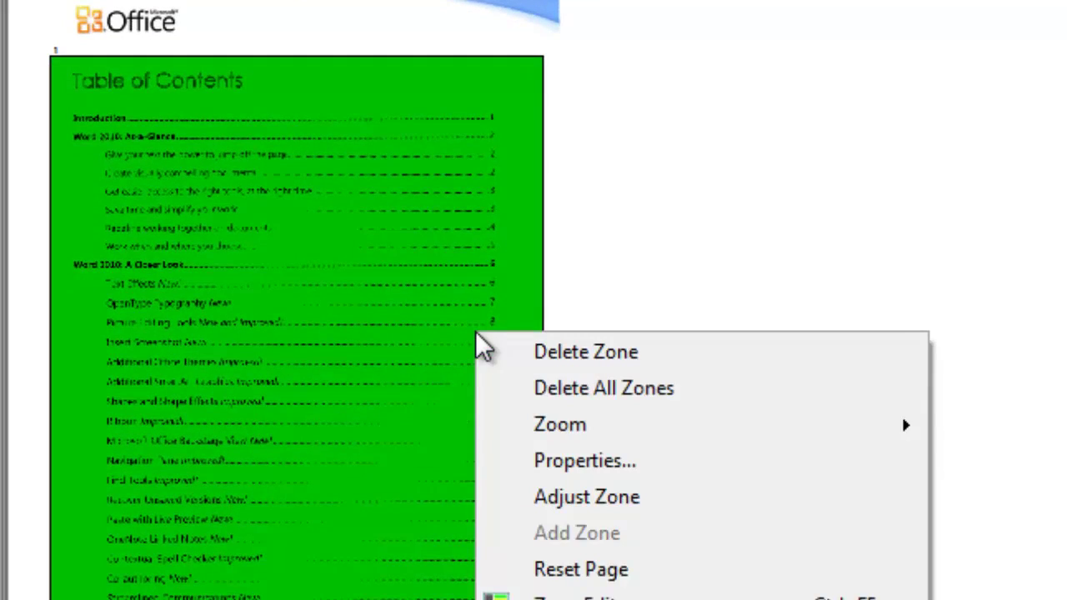
{"action": "left_click", "coordinate": [183, 495]}
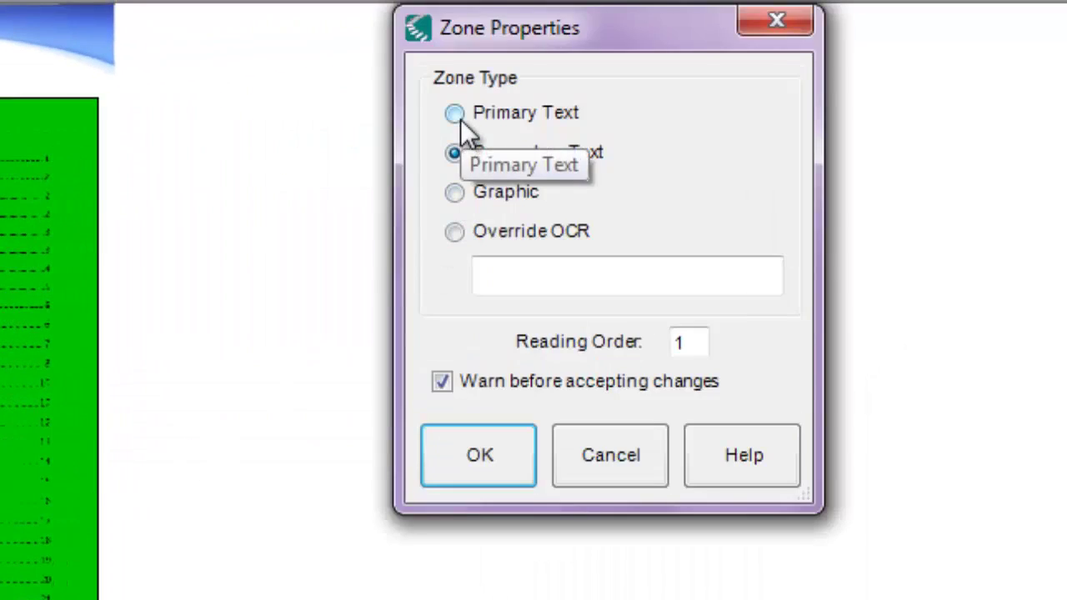
{"action": "left_click", "coordinate": [459, 117]}
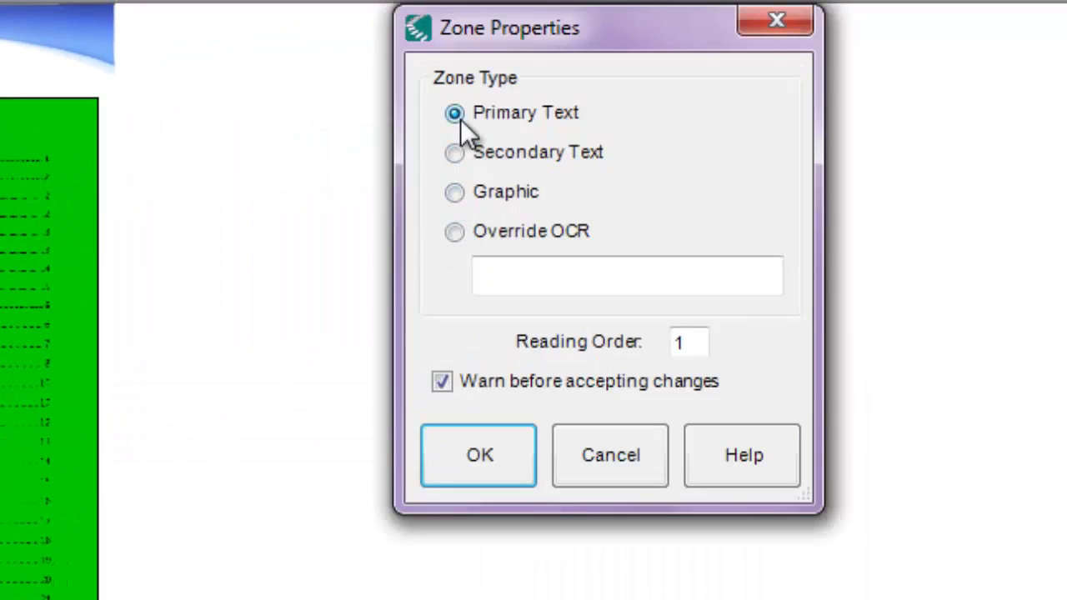
{"action": "left_click", "coordinate": [483, 443]}
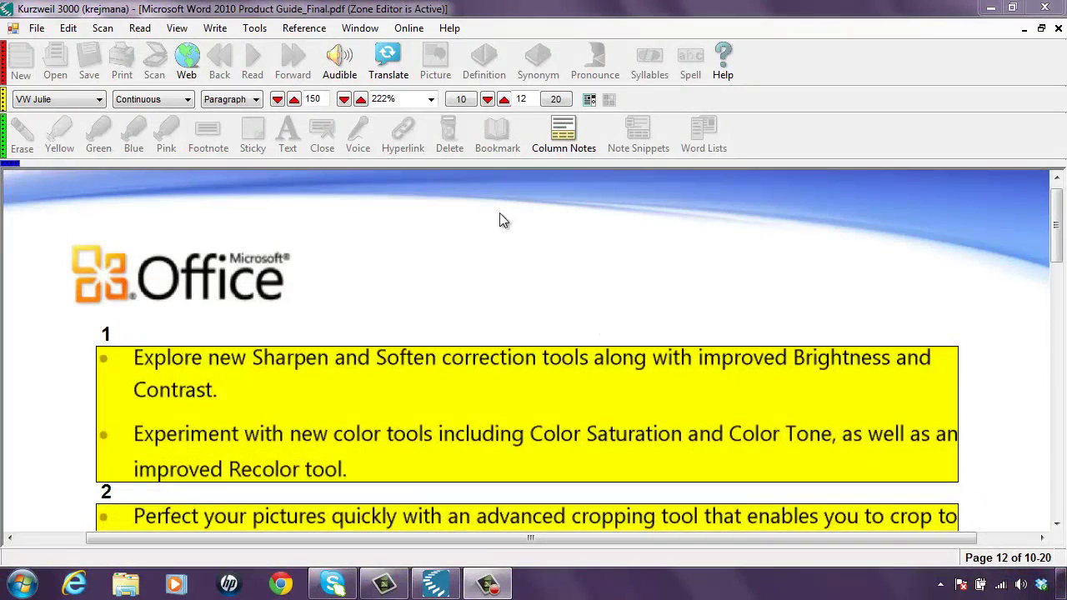
Check the whole layout of page 12 at Height zoom and return the page to Width zoom
{"action": "left_click", "coordinate": [430, 100]}
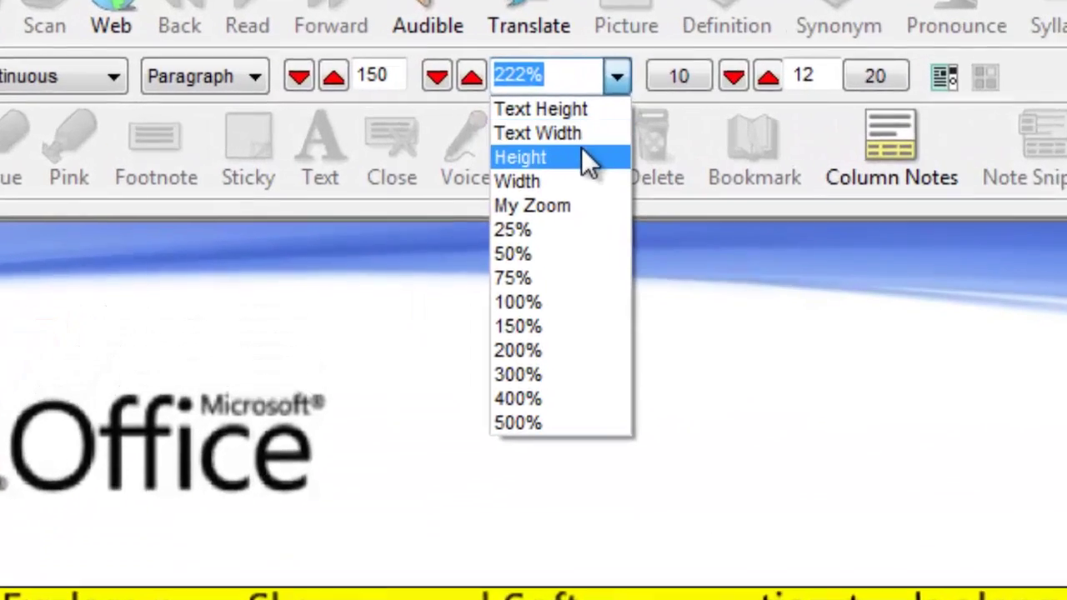
{"action": "left_click", "coordinate": [408, 138]}
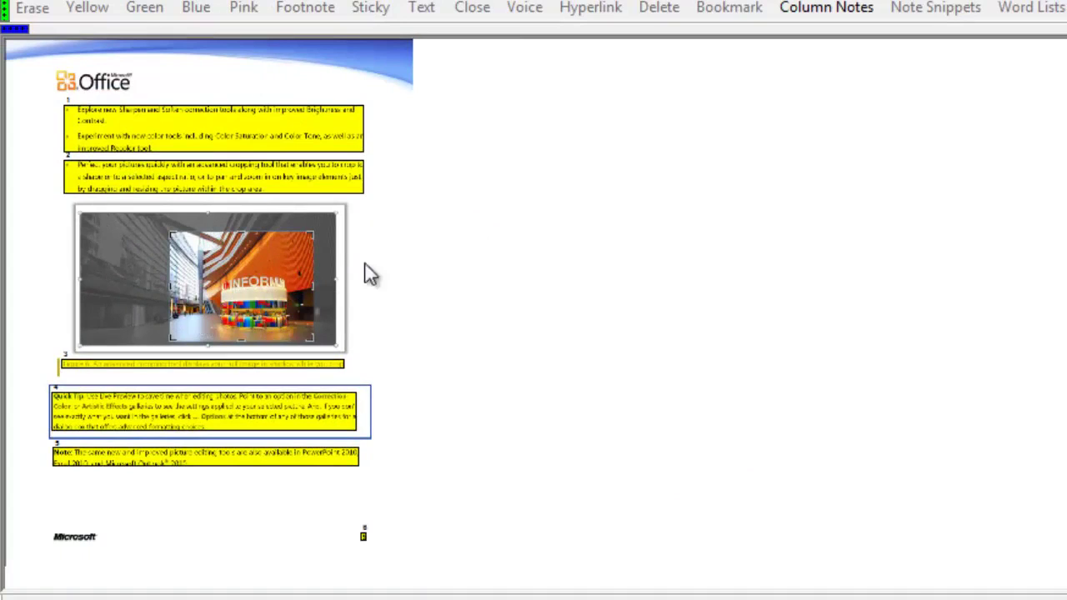
{"action": "left_click", "coordinate": [617, 0]}
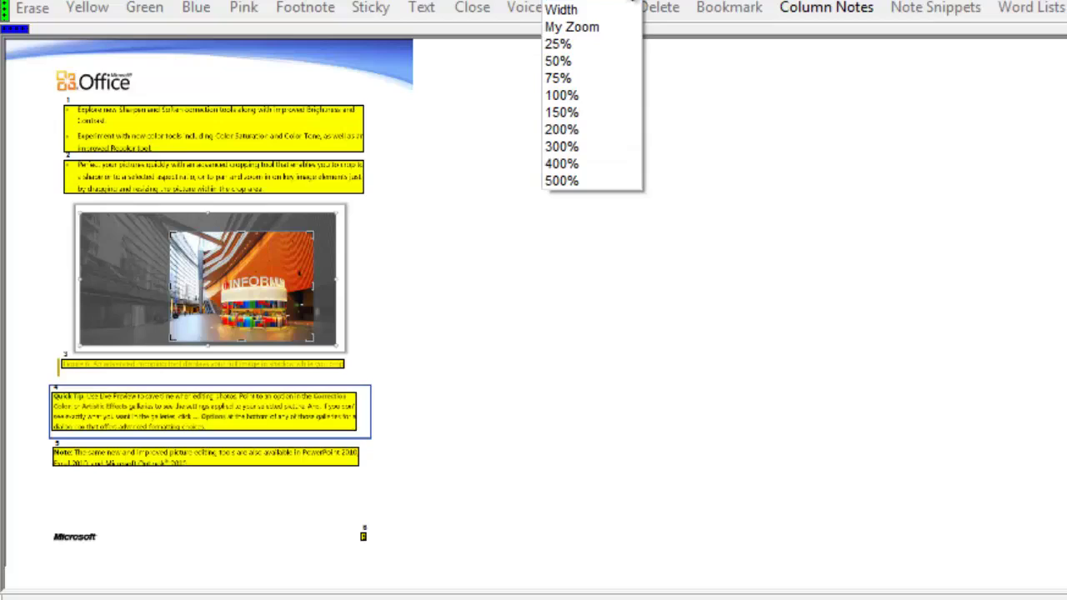
{"action": "left_click", "coordinate": [601, 3]}
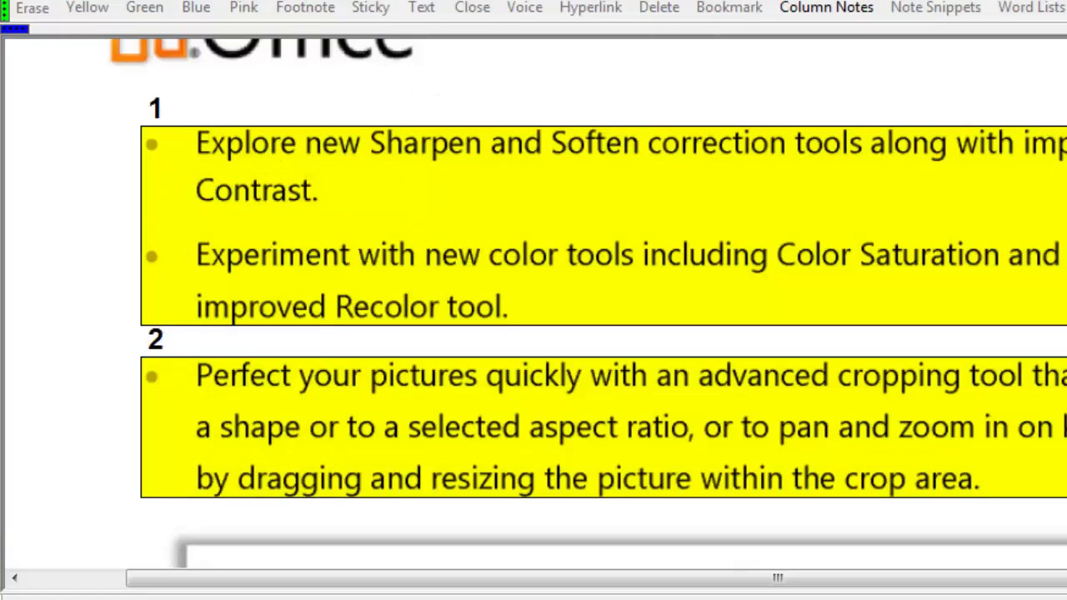
Change the zone type of the Figure 6 caption below the cropping picture to Secondary Text
{"action": "scroll", "coordinate": [534, 300], "scroll_direction": "down", "scroll_amount": 10}
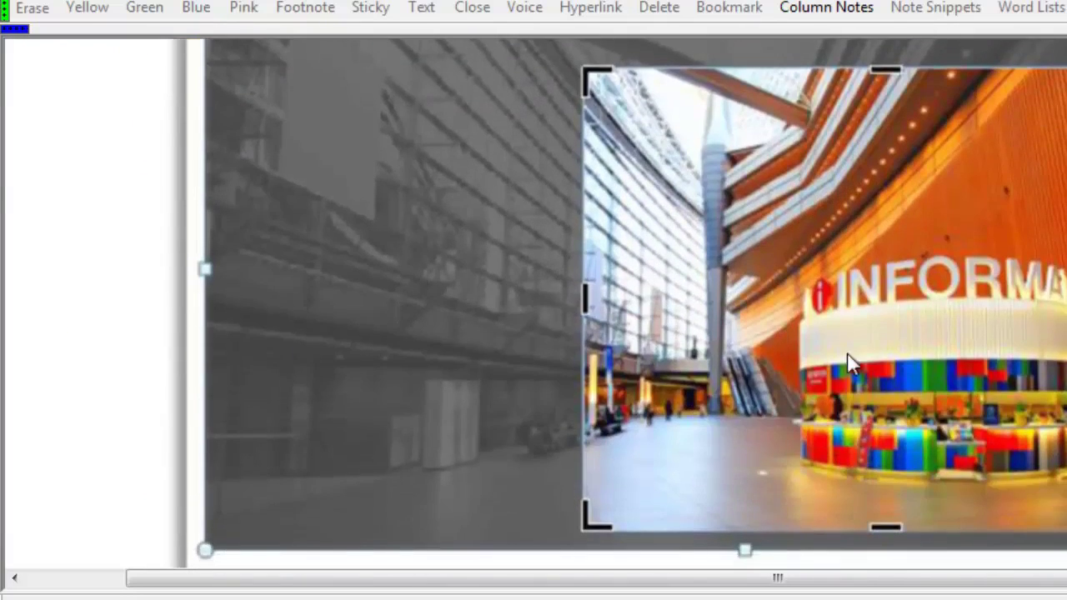
{"action": "scroll", "coordinate": [534, 300], "scroll_direction": "down", "scroll_amount": 6}
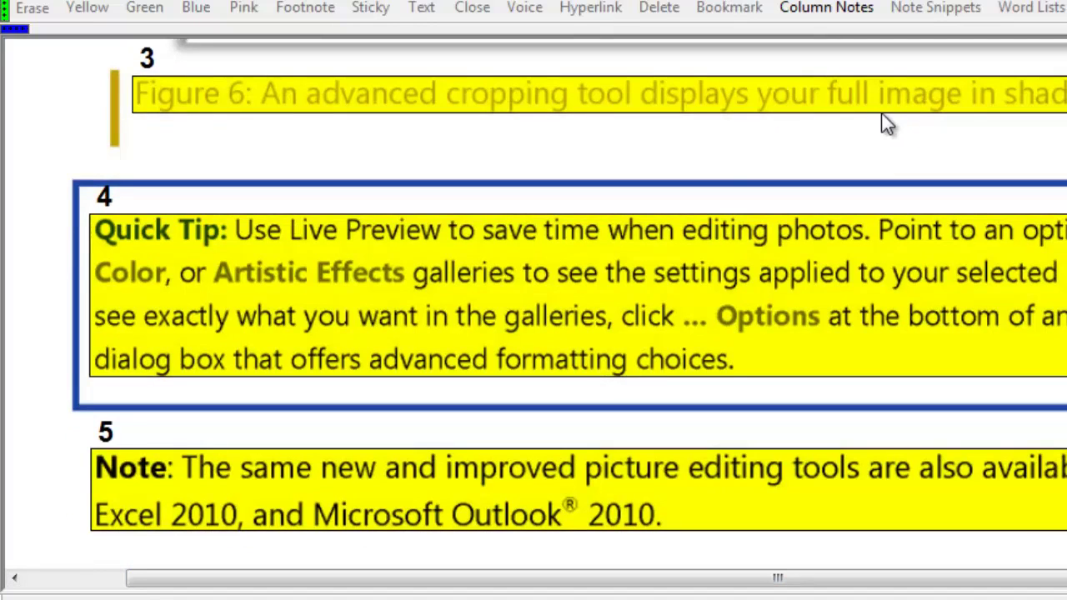
{"action": "scroll", "coordinate": [569, 304], "scroll_direction": "up", "scroll_amount": 3}
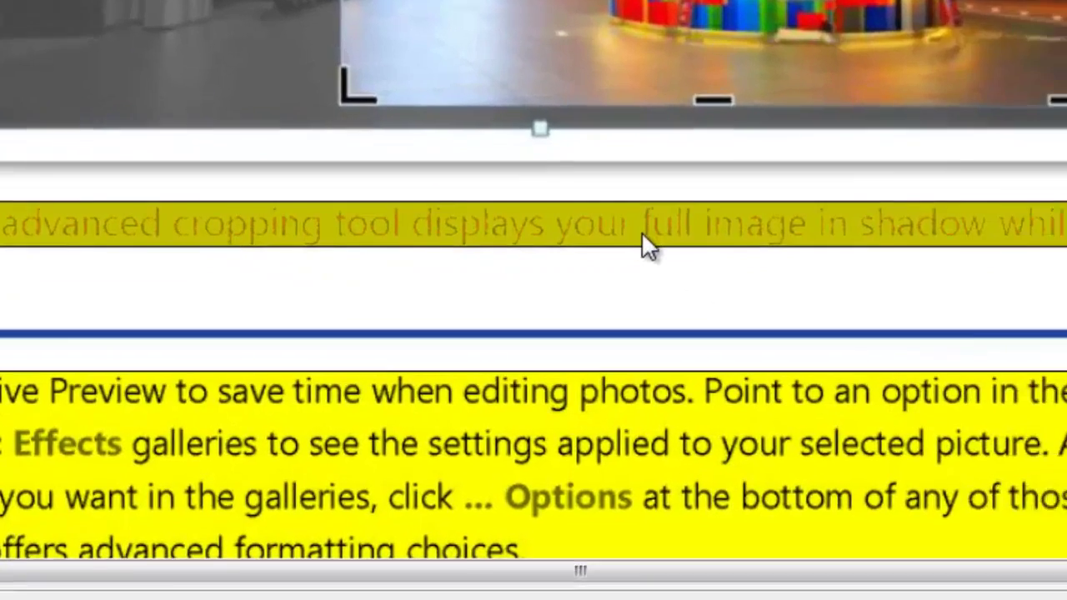
{"action": "right_click", "coordinate": [828, 304]}
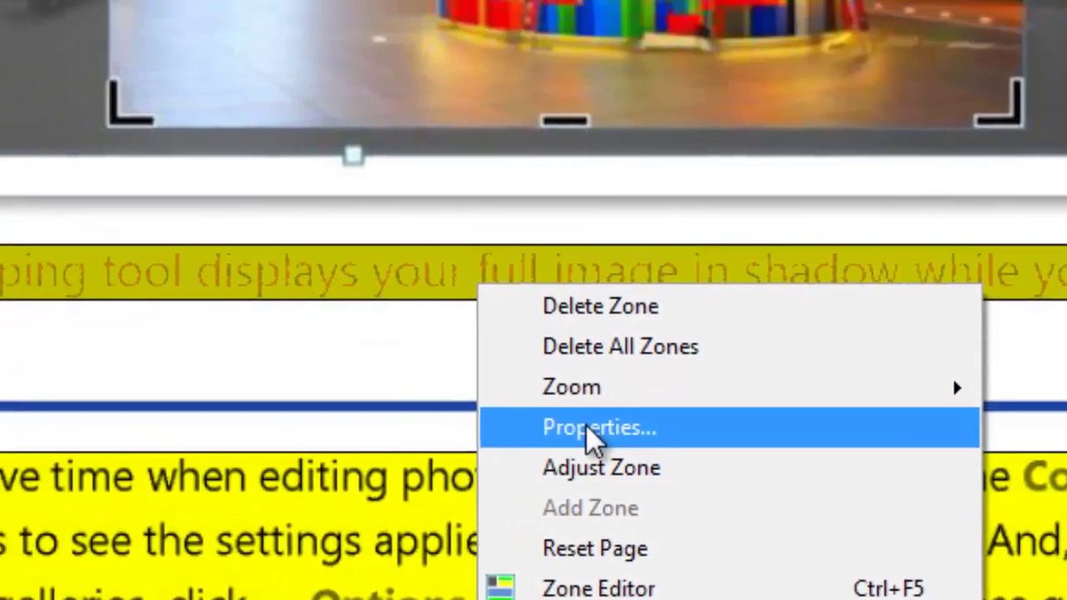
{"action": "left_click", "coordinate": [401, 256]}
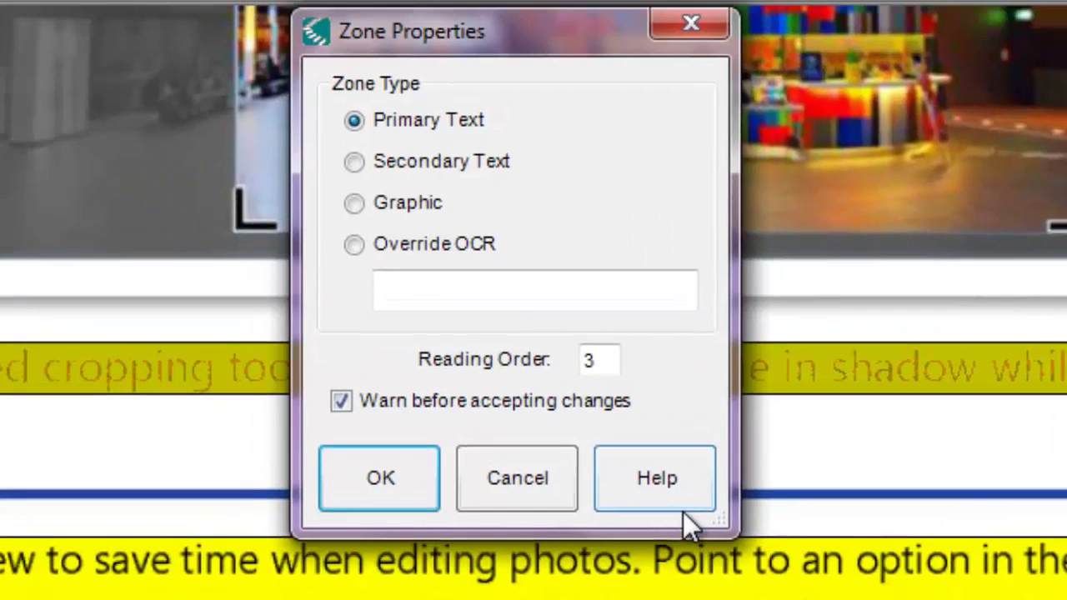
{"action": "left_click", "coordinate": [416, 157]}
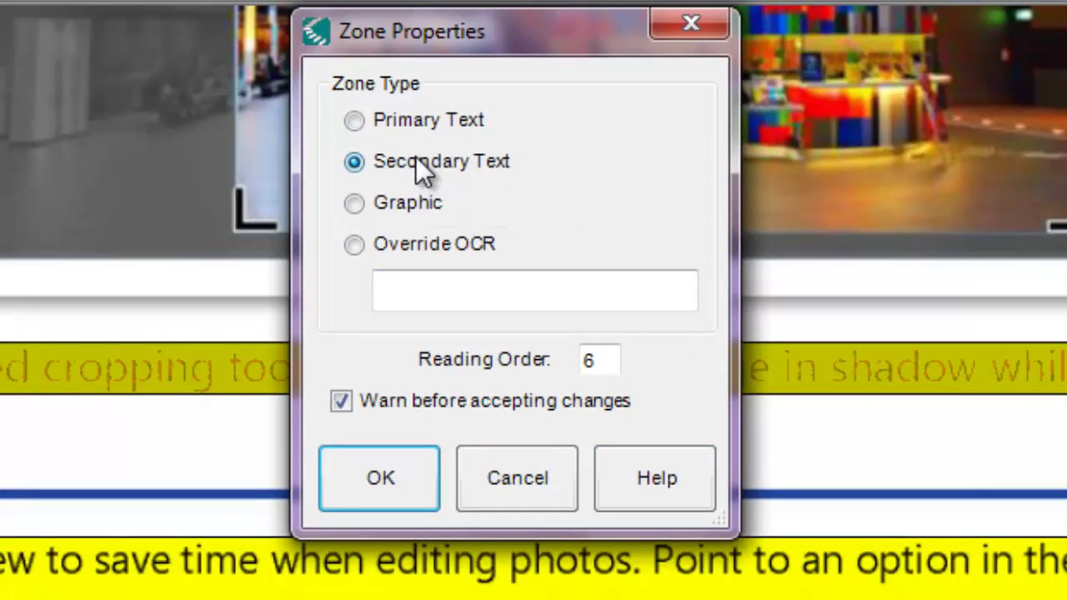
{"action": "left_click", "coordinate": [377, 487]}
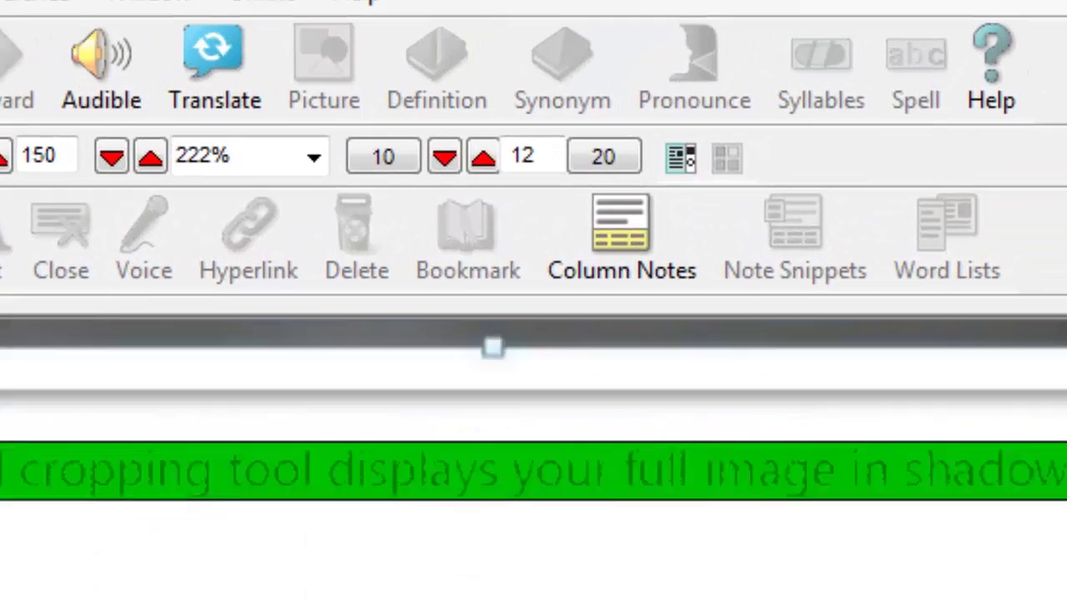
Advance to the following page, saving the Zone Editor changes and rerecognizing page 12
{"action": "scroll", "coordinate": [533, 450], "scroll_direction": "down", "scroll_amount": 5}
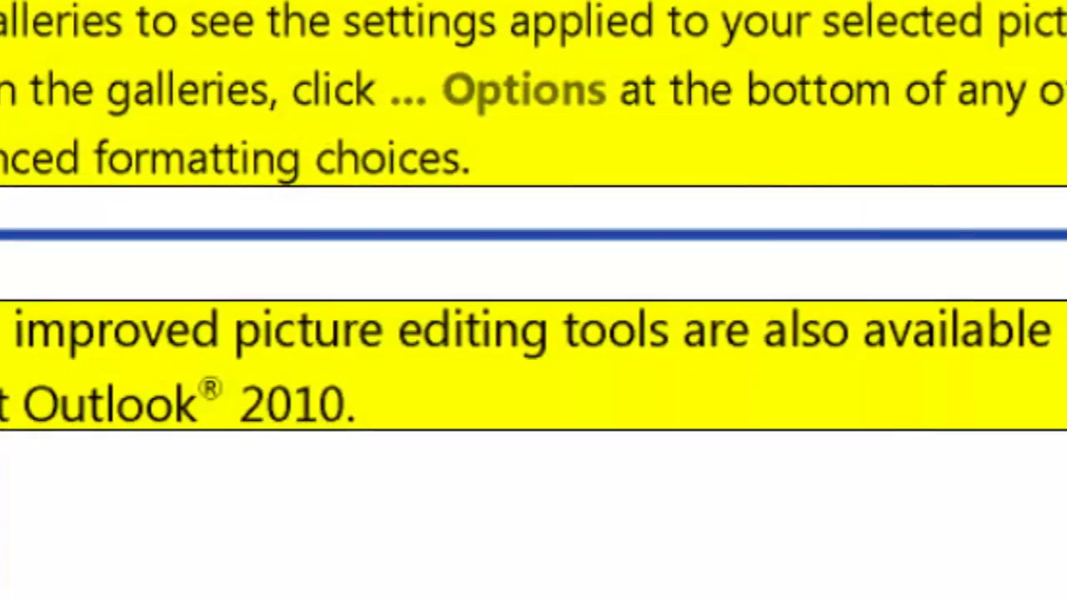
{"action": "left_click", "coordinate": [61, 271]}
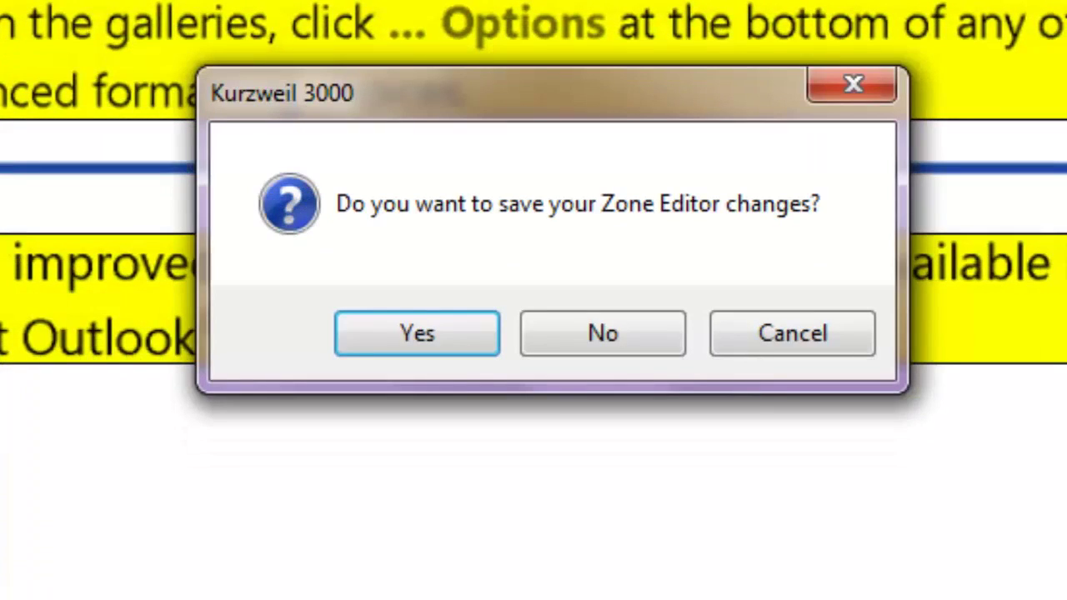
{"action": "left_click", "coordinate": [407, 337]}
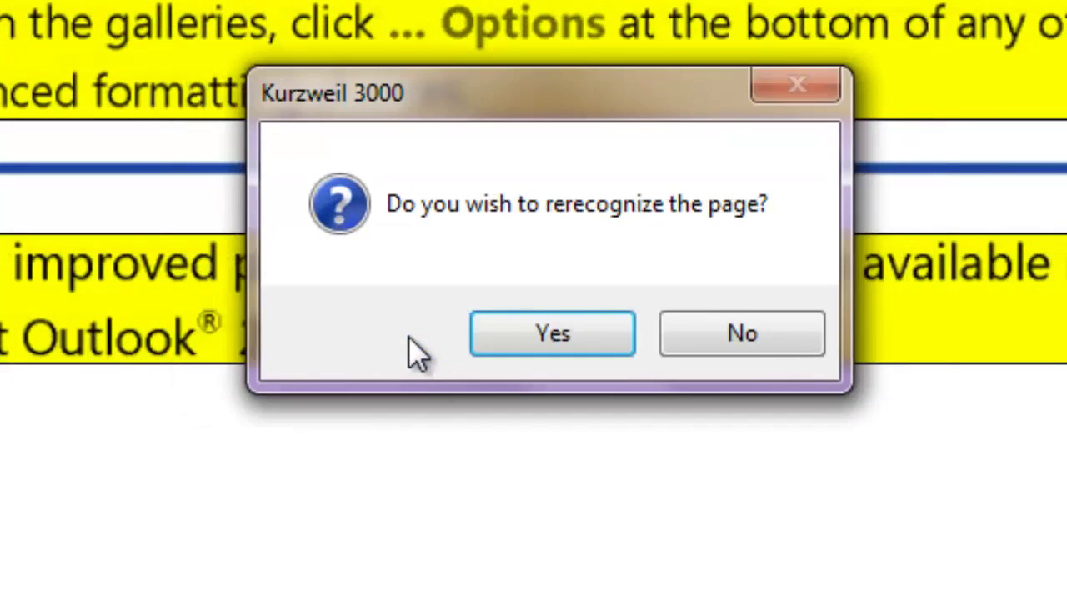
{"action": "left_click", "coordinate": [560, 332]}
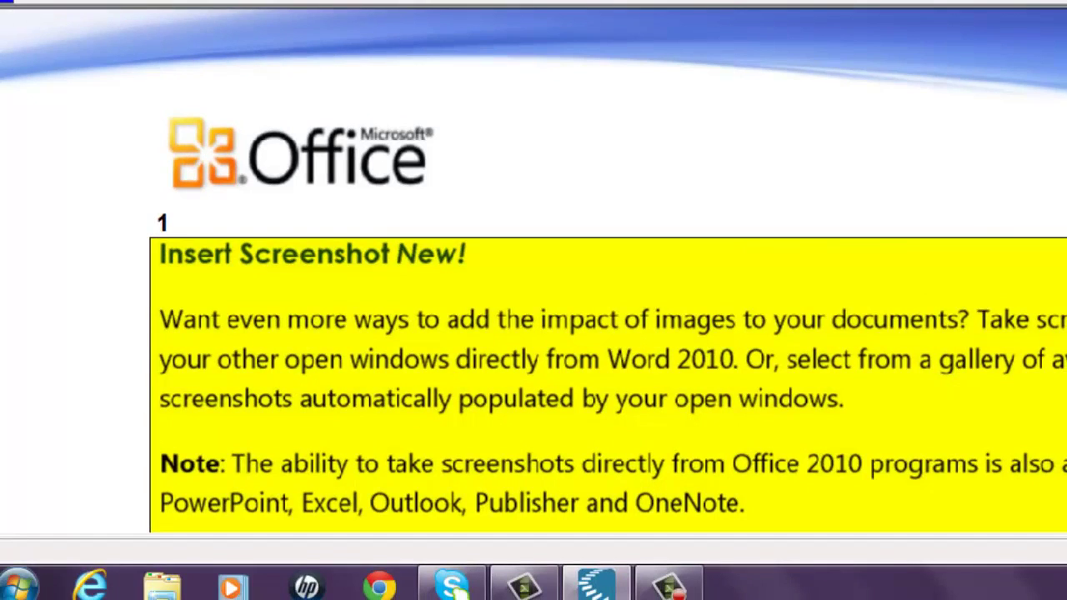
Examine the zones on this page, from the Insert Screenshot text down to the themes picture and the Figure 7 caption
{"action": "scroll", "coordinate": [533, 275], "scroll_direction": "down", "scroll_amount": 6}
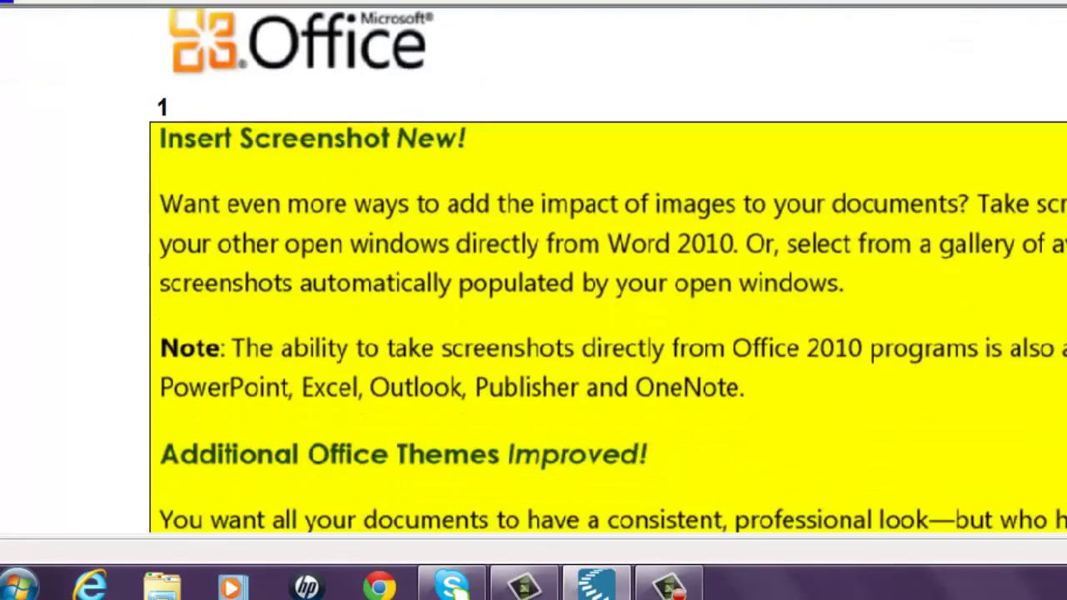
{"action": "scroll", "coordinate": [533, 275], "scroll_direction": "down", "scroll_amount": 5}
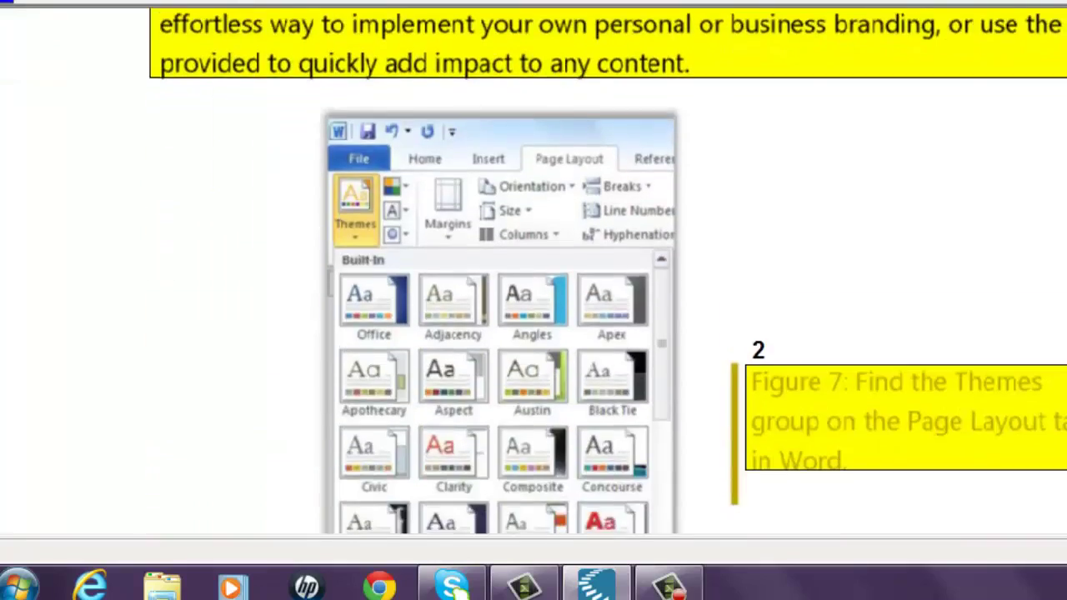
{"action": "scroll", "coordinate": [533, 275], "scroll_direction": "down", "scroll_amount": 1}
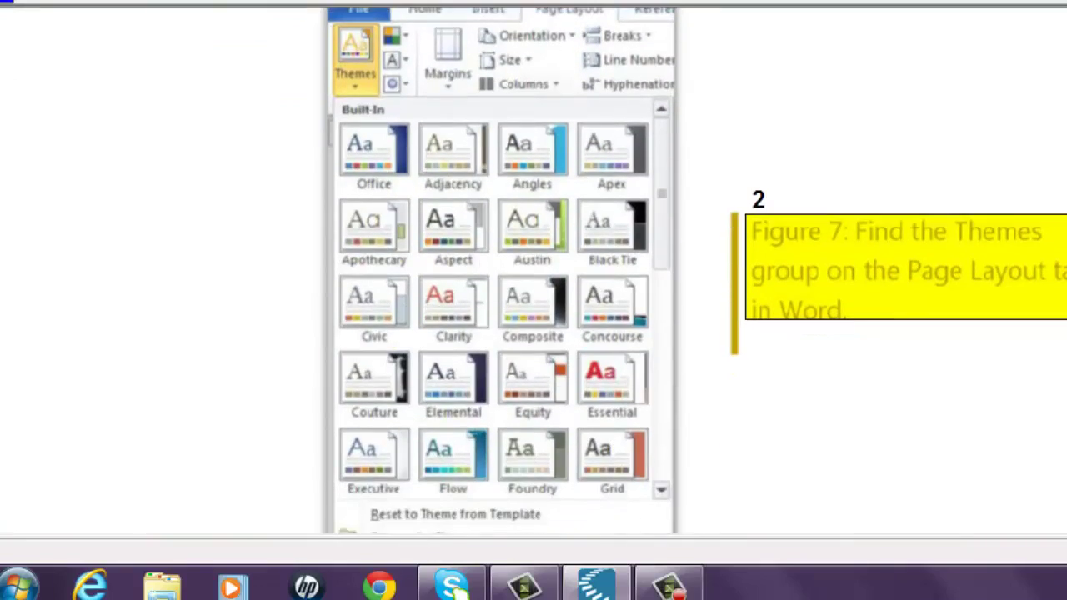
{"action": "scroll", "coordinate": [533, 275], "scroll_direction": "down", "scroll_amount": 5}
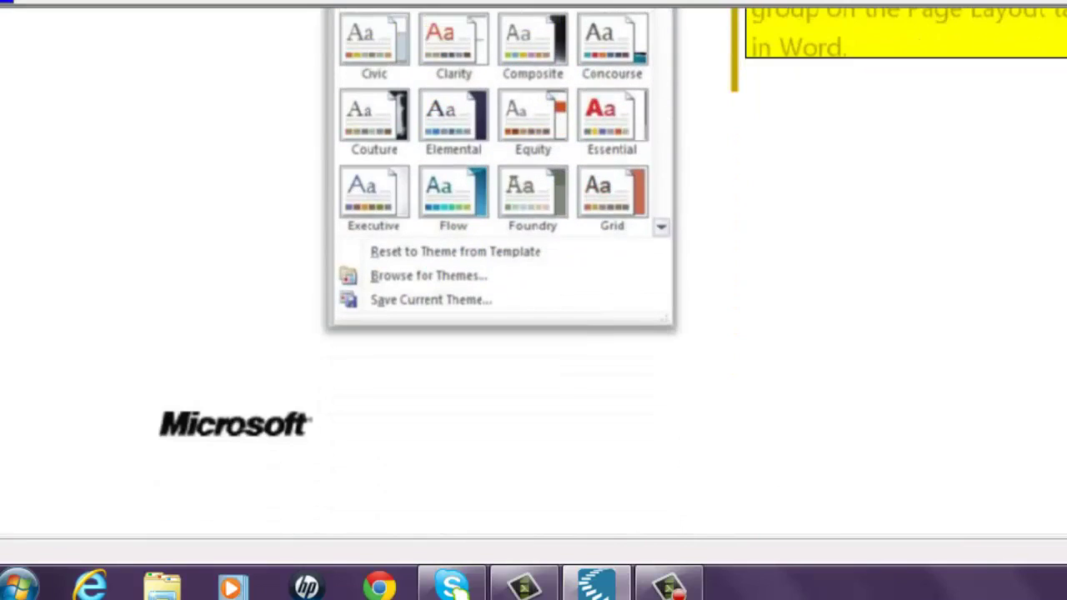
{"action": "scroll", "coordinate": [533, 275], "scroll_direction": "up", "scroll_amount": 15}
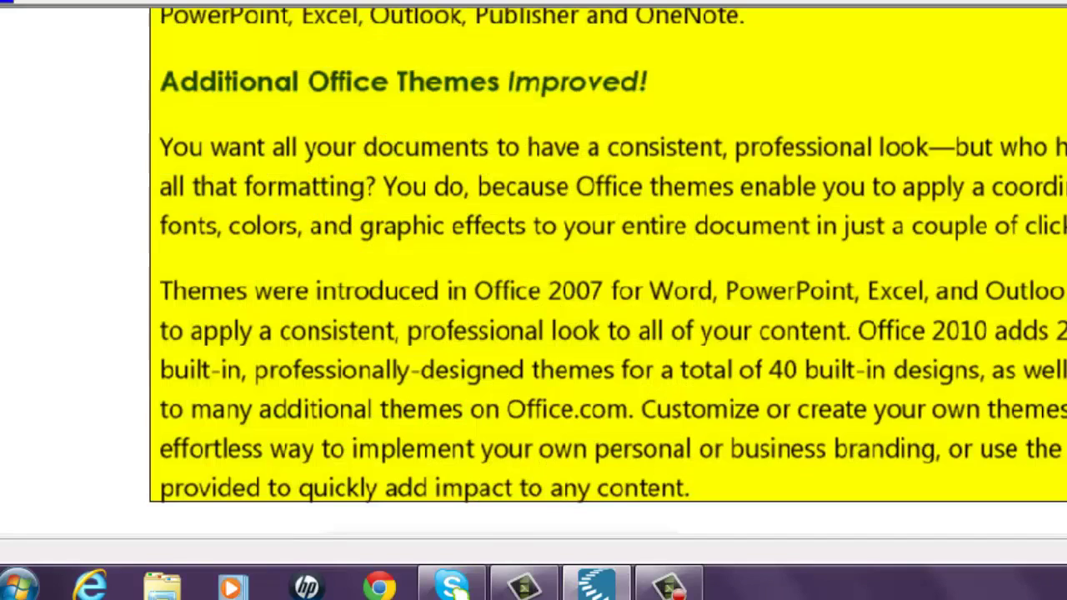
{"action": "scroll", "coordinate": [533, 275], "scroll_direction": "down", "scroll_amount": 2}
{"action": "scroll", "coordinate": [534, 275], "scroll_direction": "down", "scroll_amount": 9}
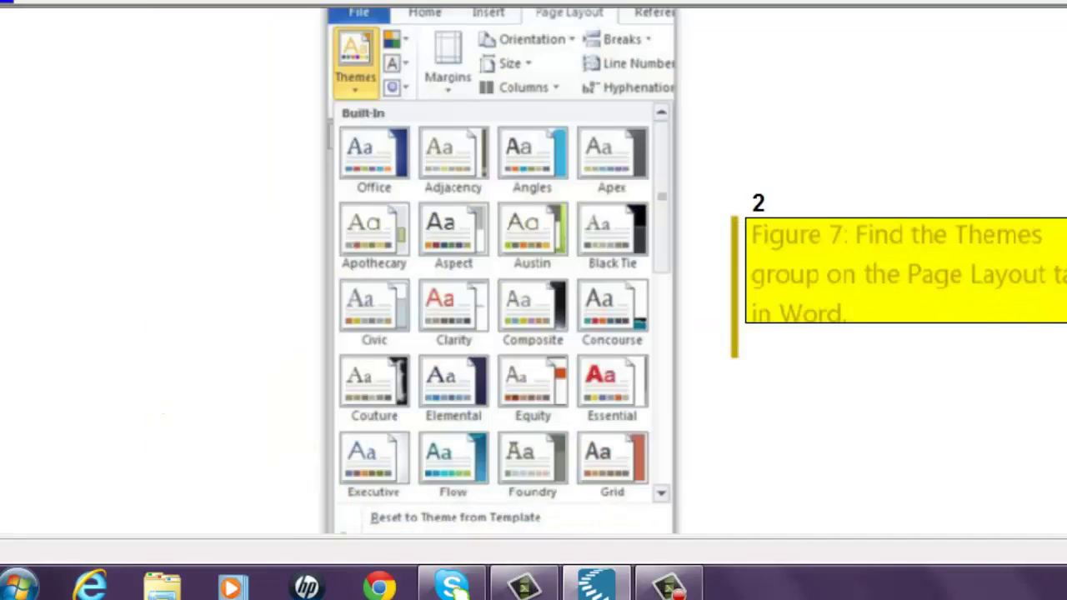